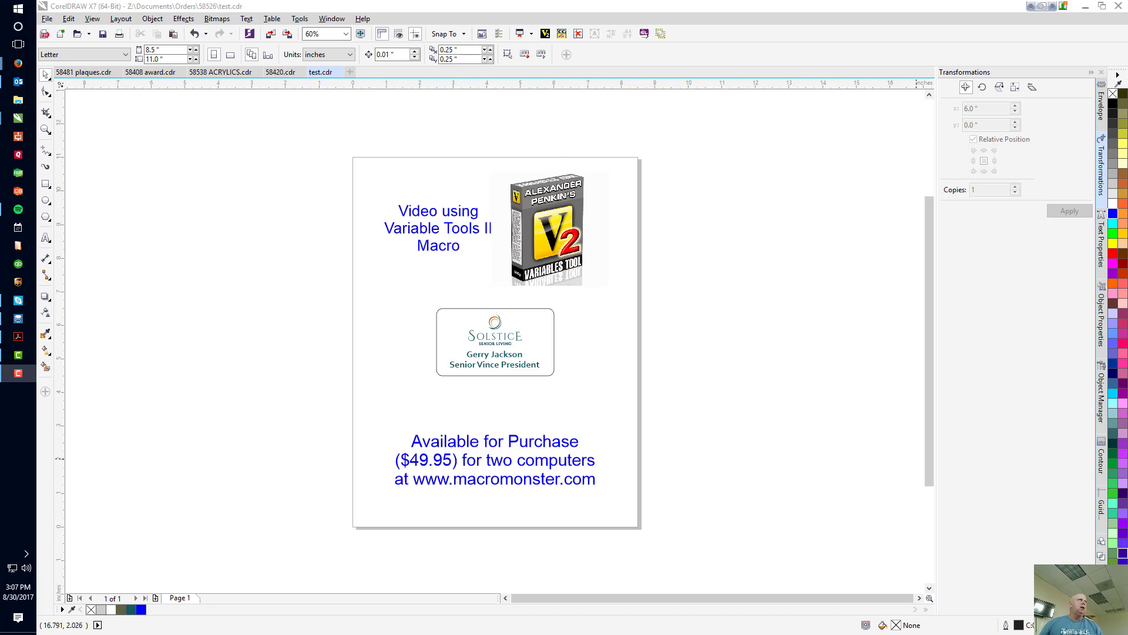
# Delete the Variables Tool box image, the video title text and the purchase information text, leaving only the name badge on the page.
pyautogui.click(547, 249)
pyautogui.press('Delete')
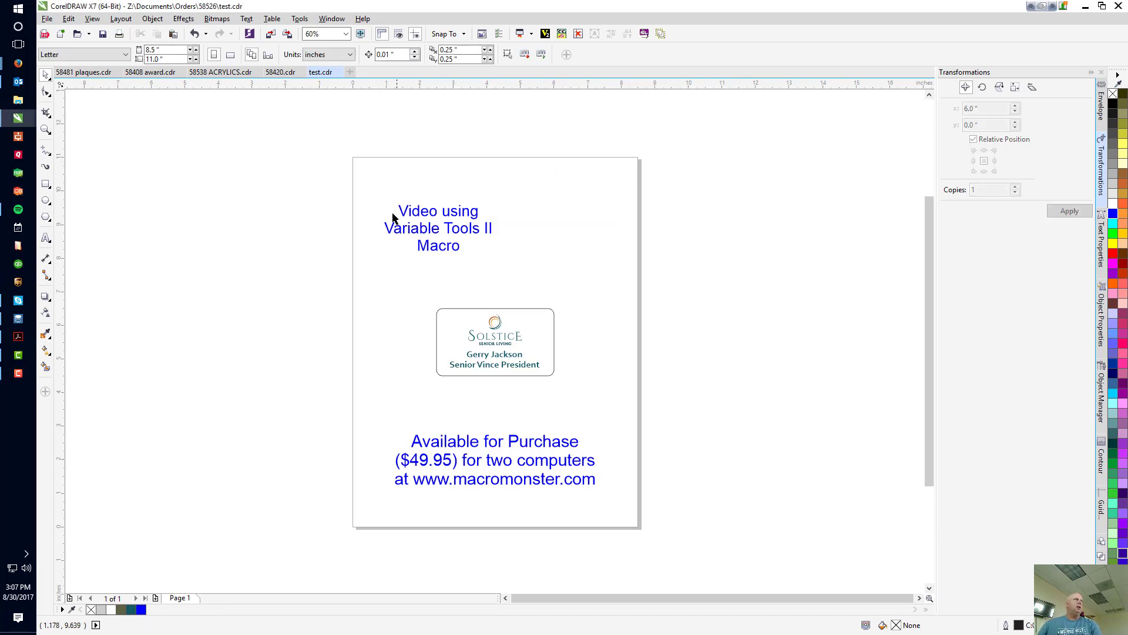
pyautogui.click(419, 233)
pyautogui.press('Delete')
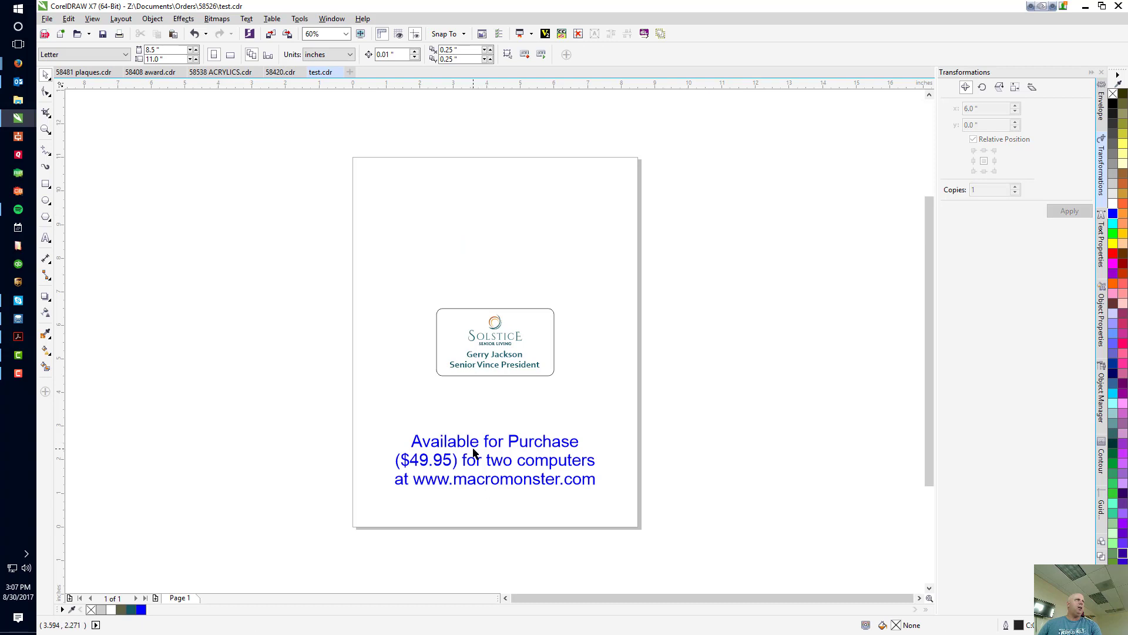
pyautogui.click(475, 453)
pyautogui.press('Delete')
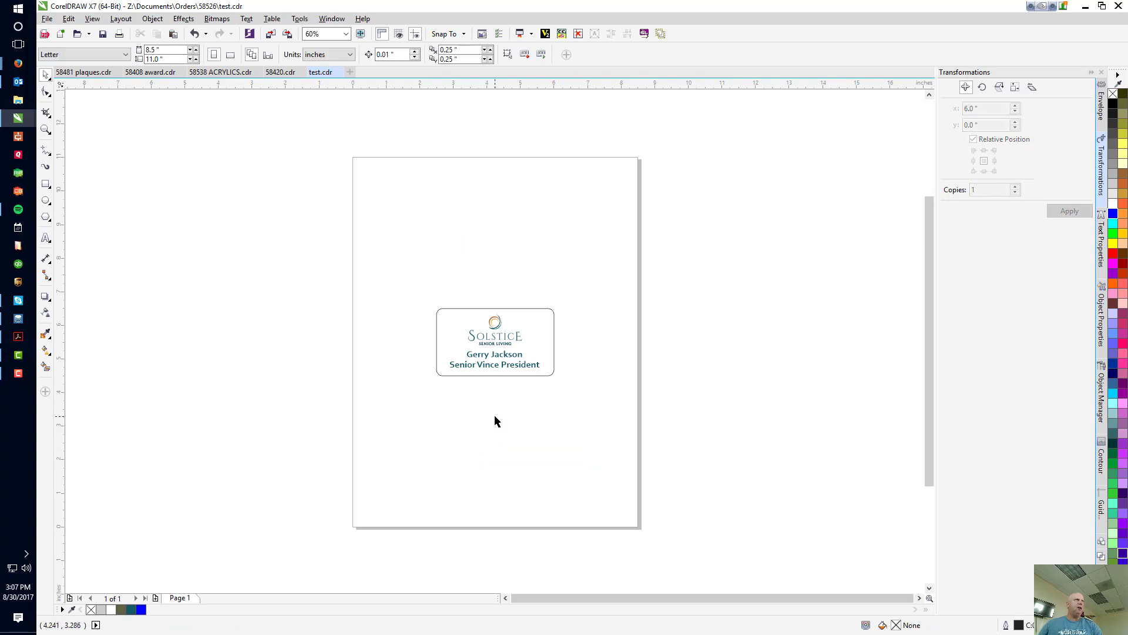
# Append ten filler y characters to the badge's name line so it spans nearly the full badge width.
pyautogui.press('F4')
pyautogui.click(489, 434)
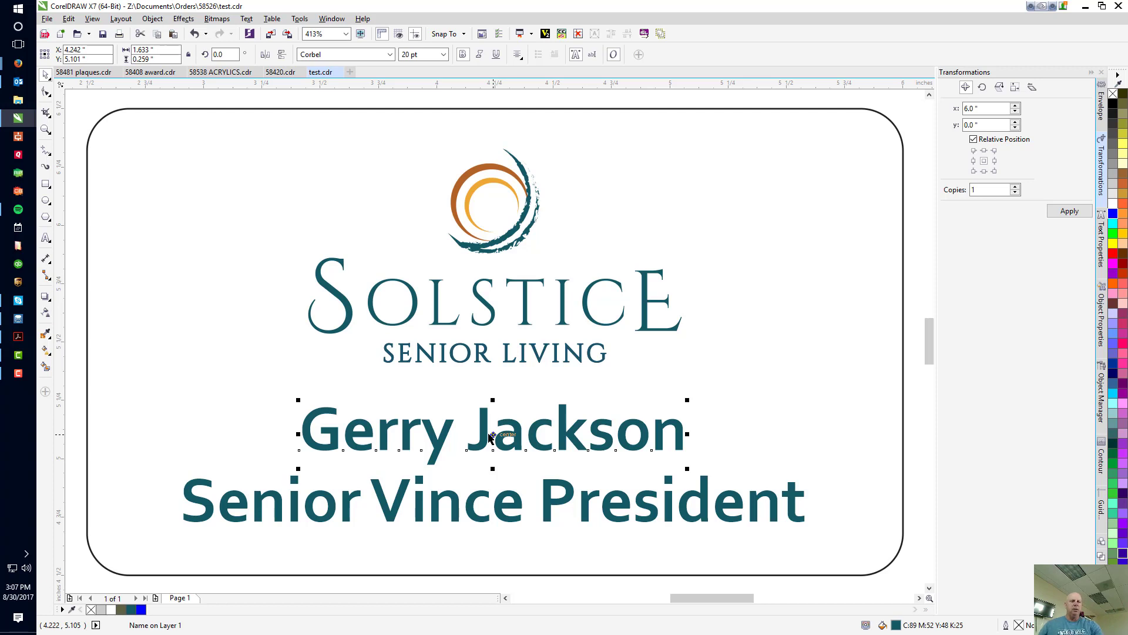
pyautogui.press('F8')
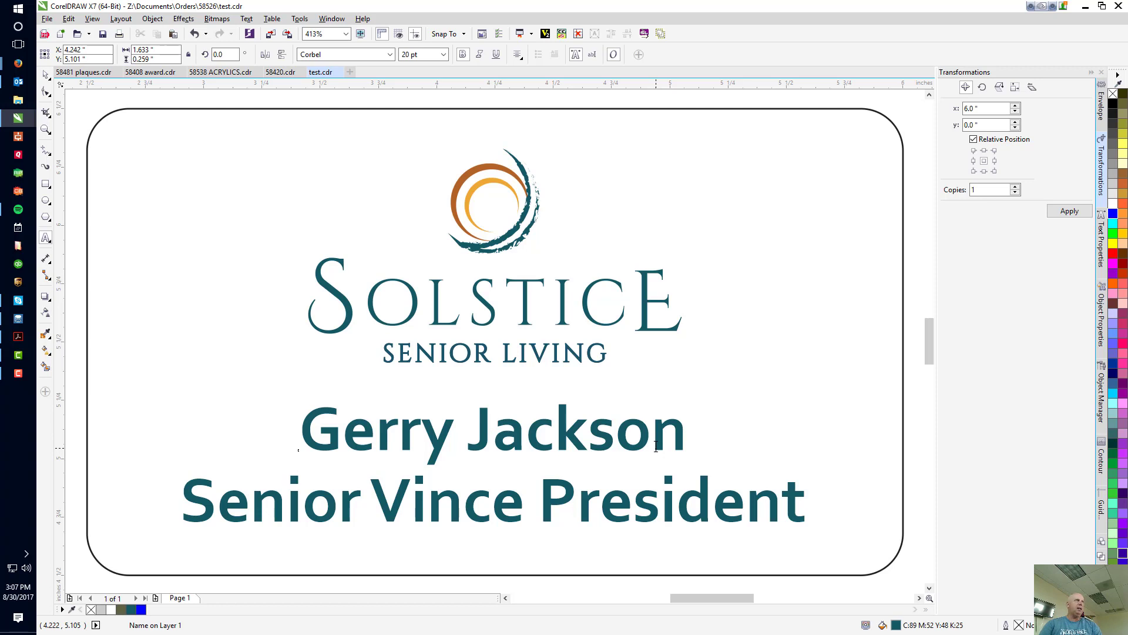
pyautogui.write('yyyyyyy')
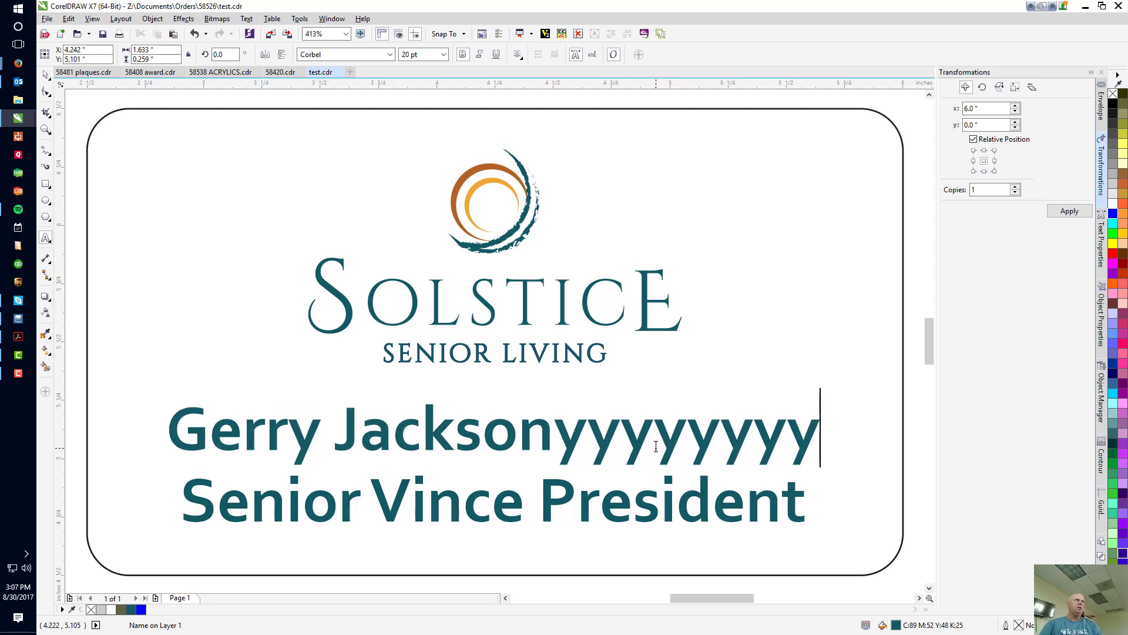
pyautogui.write('yy')
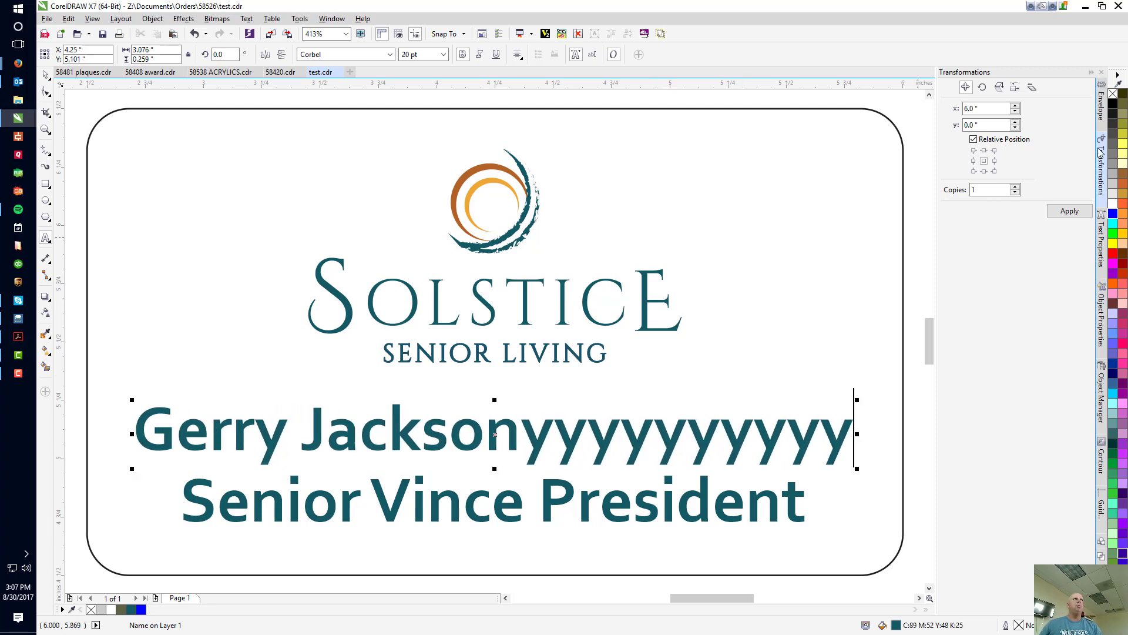
# Add a new envelope to the lengthened name line and apply it.
pyautogui.click(1100, 106)
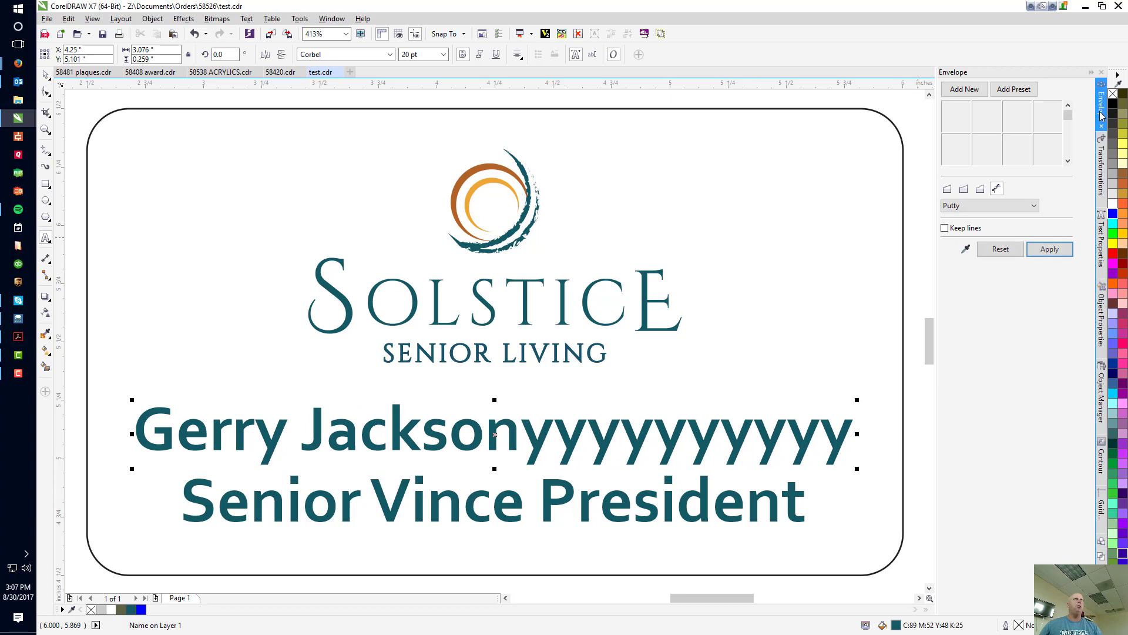
pyautogui.click(964, 90)
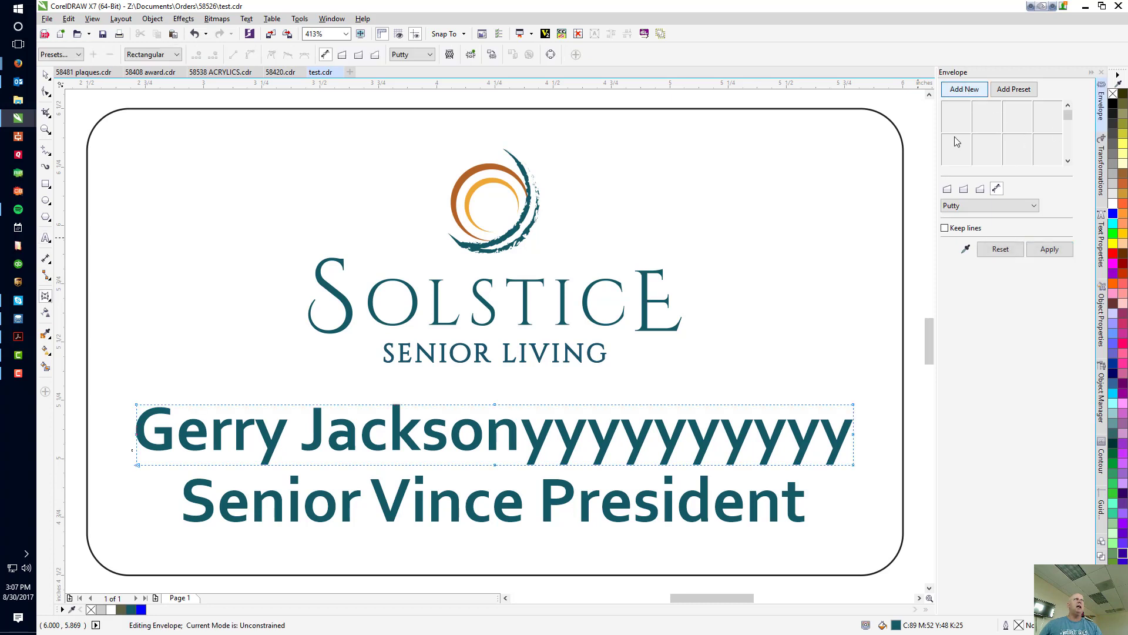
pyautogui.click(1036, 252)
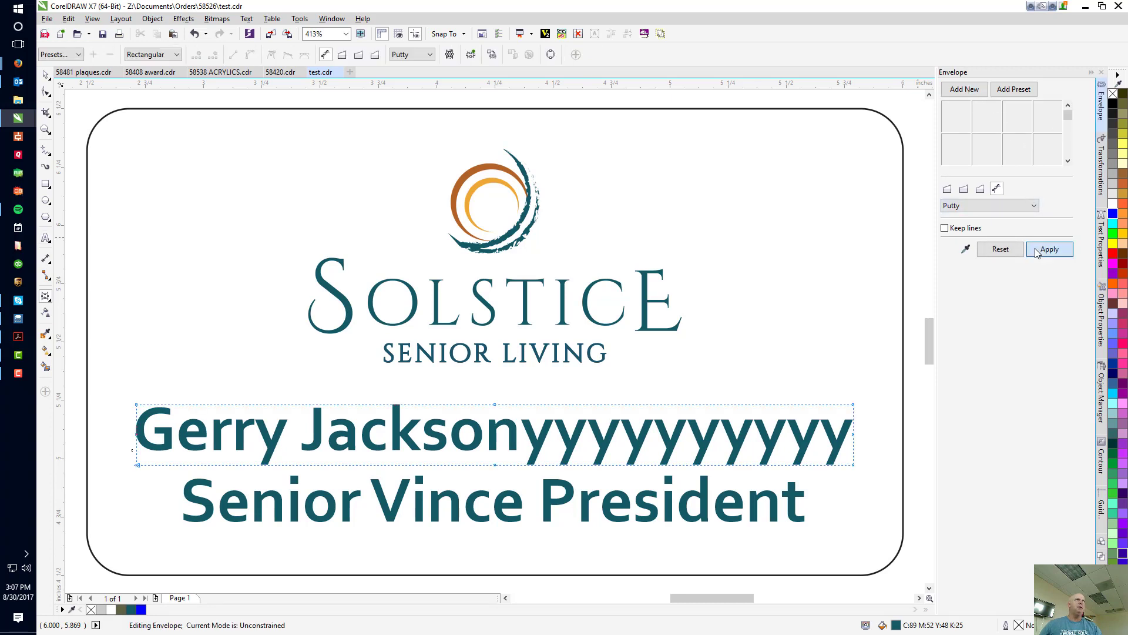
# Lengthen the badge's job title line with the filler " yy," and apply a new envelope to it.
pyautogui.click(791, 503)
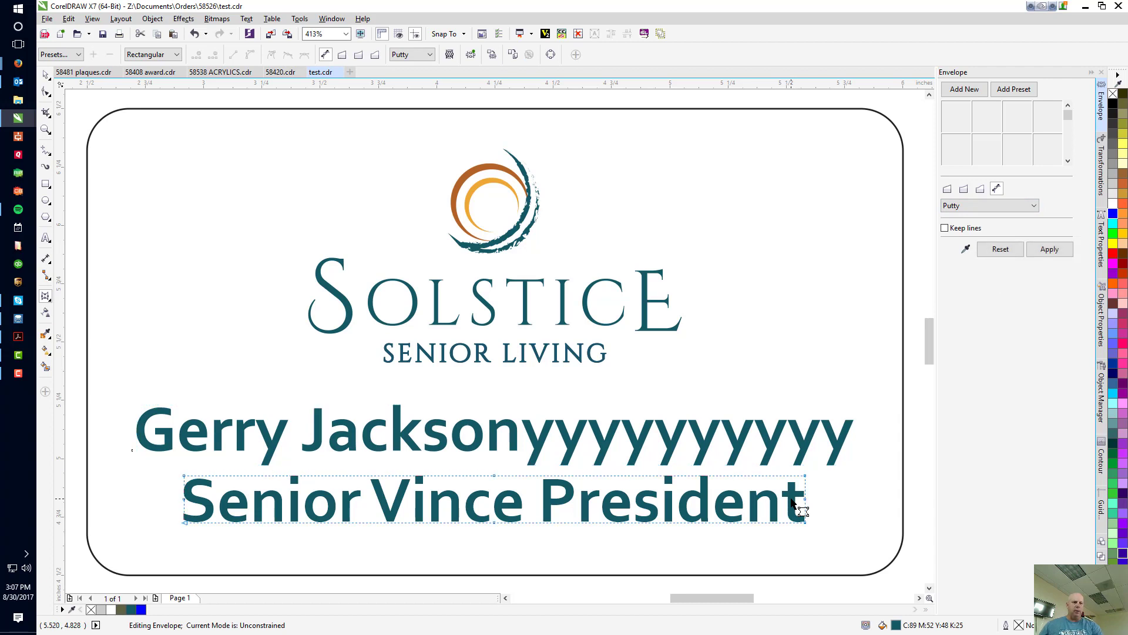
pyautogui.press('F8')
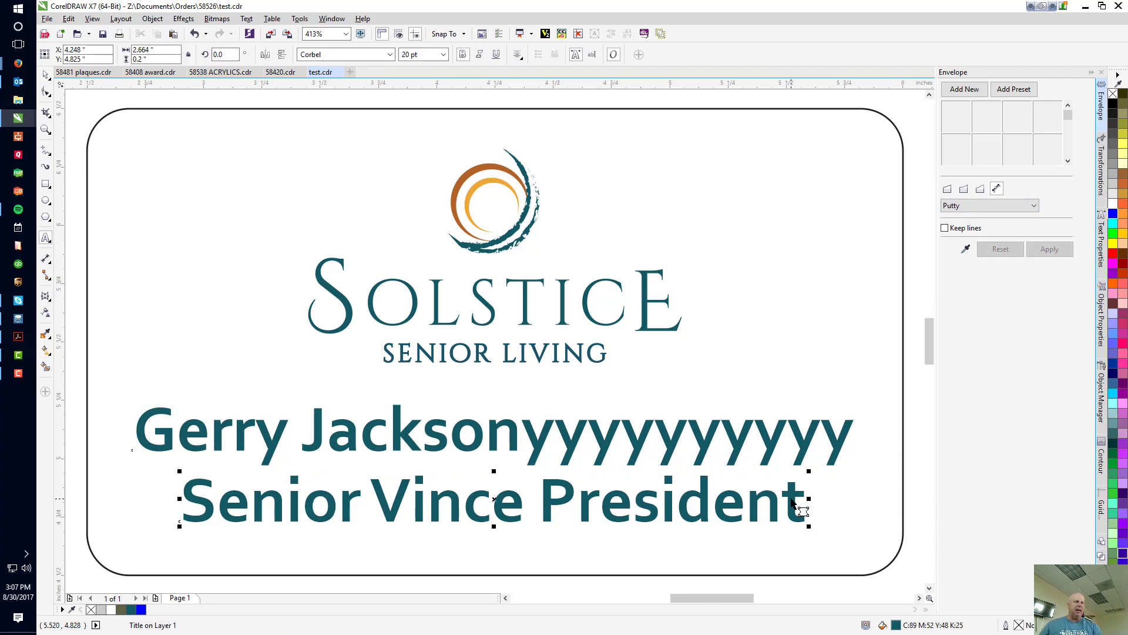
pyautogui.write('yyy')
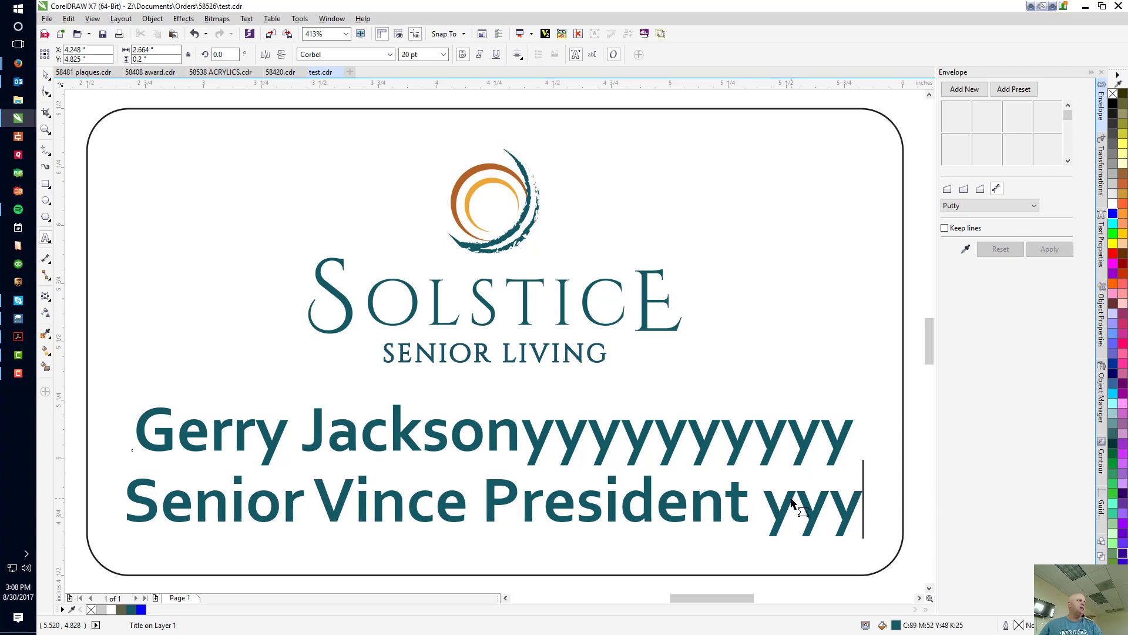
pyautogui.press('BackSpace')
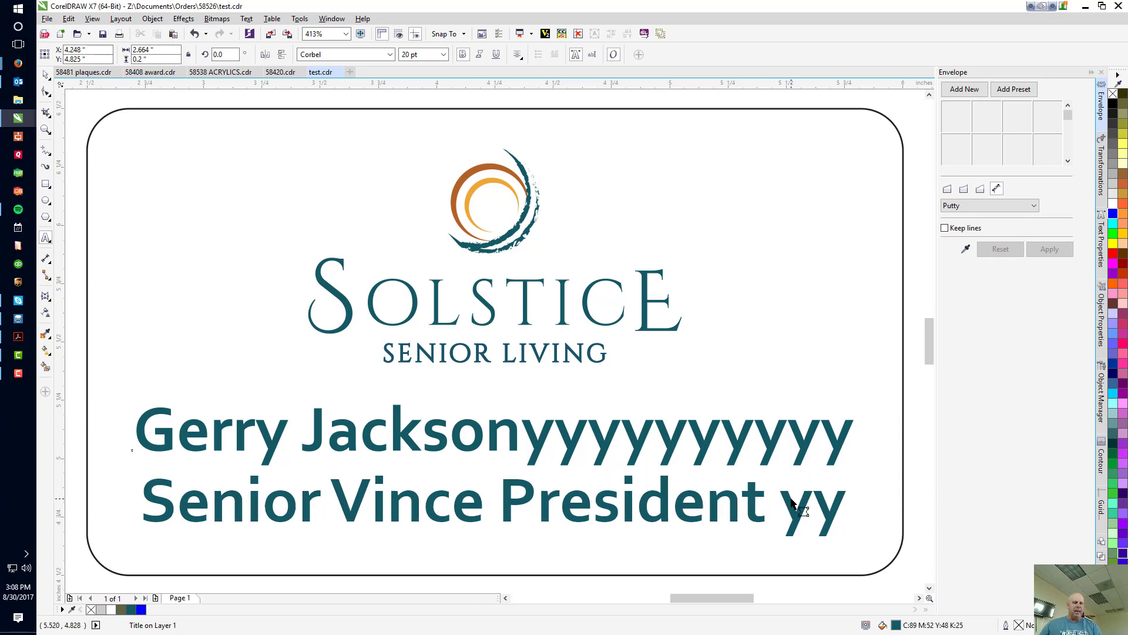
pyautogui.write(',')
pyautogui.hotkey('ctrl', 'space')
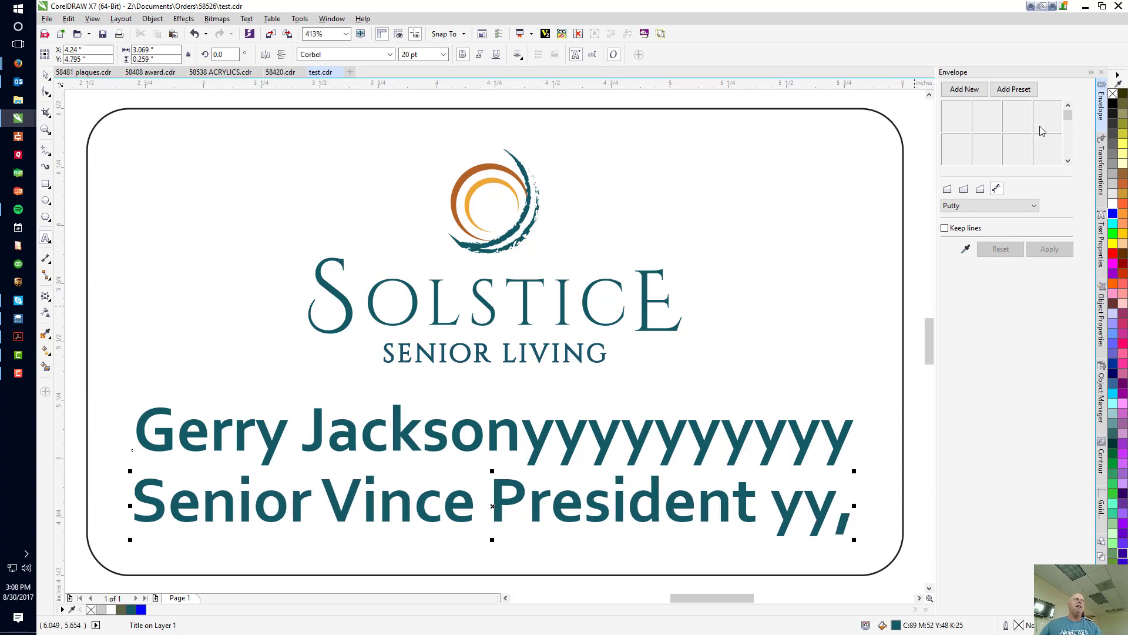
pyautogui.click(970, 89)
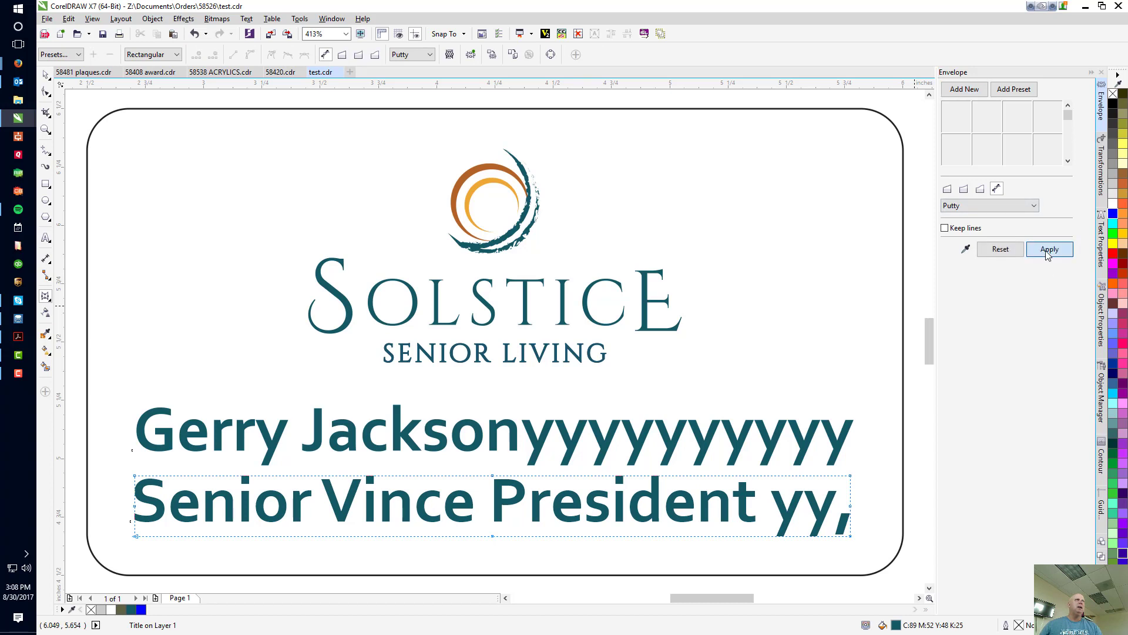
pyautogui.press('space')
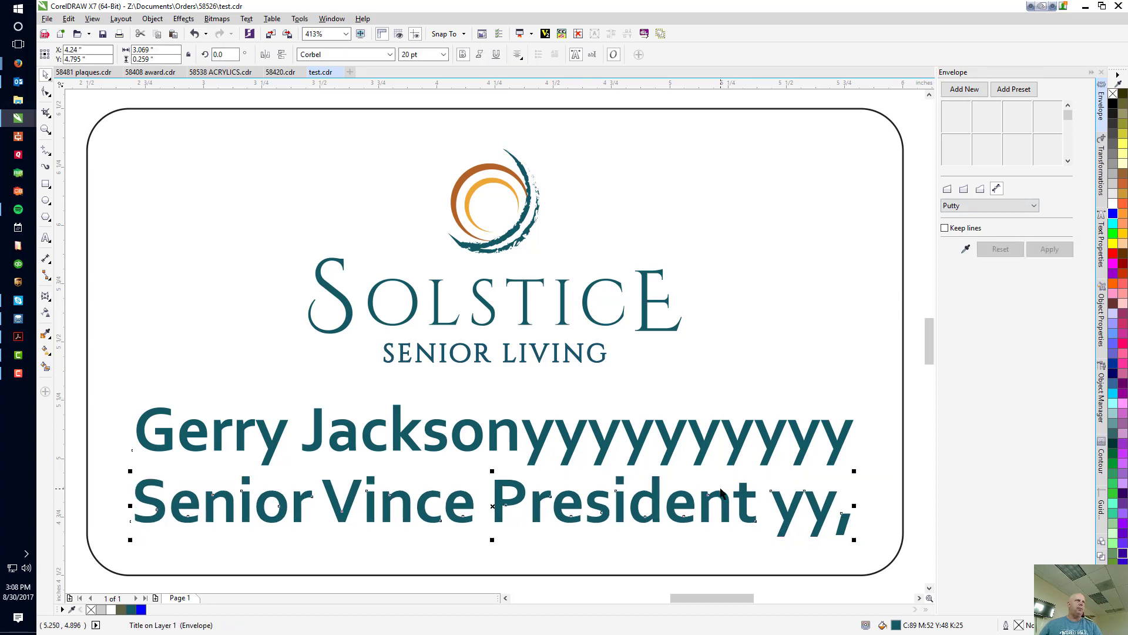
# Remove the filler y characters from the enveloped name line in the text editor, keeping only the name.
pyautogui.click(717, 470)
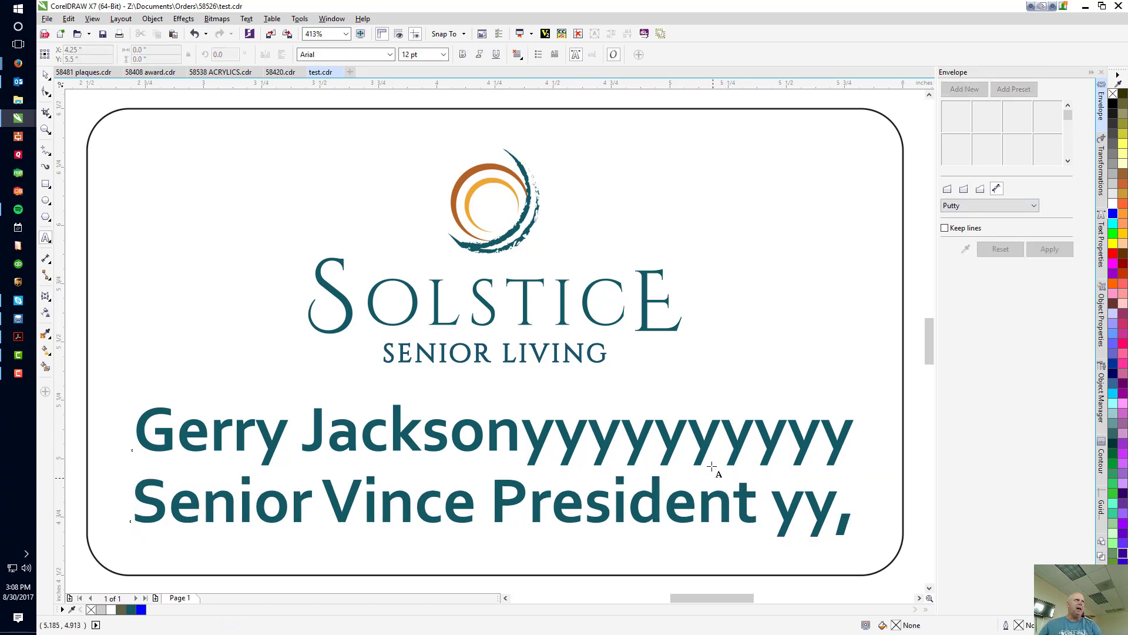
pyautogui.hotkey('ctrl', 'shift', 't')
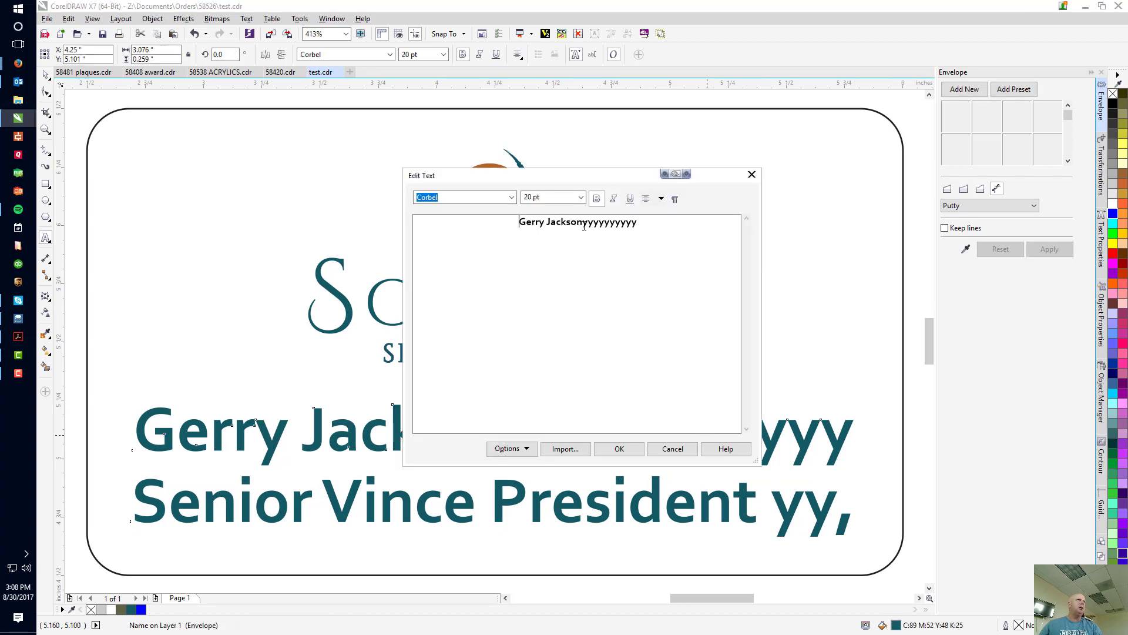
pyautogui.moveTo(582, 223); pyautogui.dragTo(808, 226)
pyautogui.press('Delete')
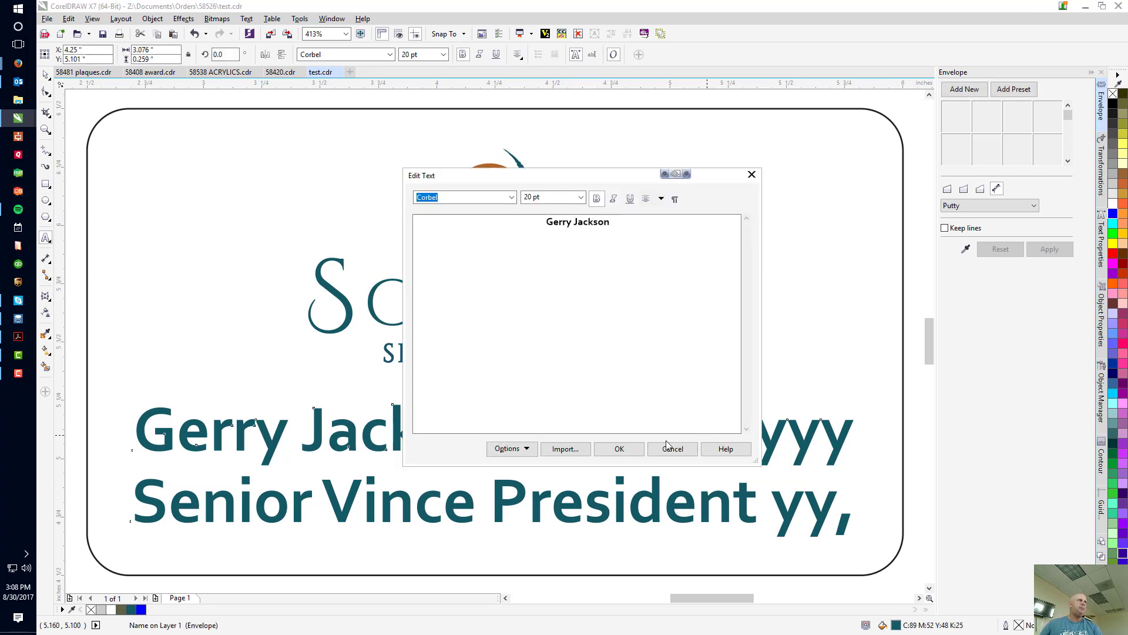
pyautogui.click(621, 451)
# Remove the filler " yy," from the enveloped job title line in the text editor.
pyautogui.click(586, 517)
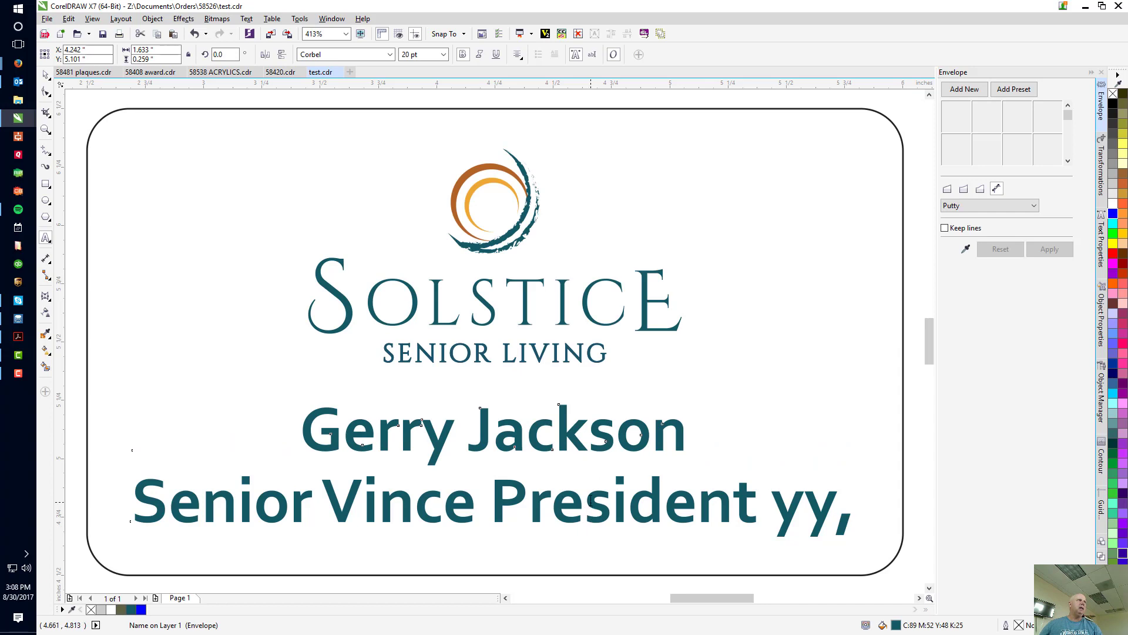
pyautogui.hotkey('ctrl', 'shift', 't')
pyautogui.moveTo(623, 222); pyautogui.dragTo(856, 247)
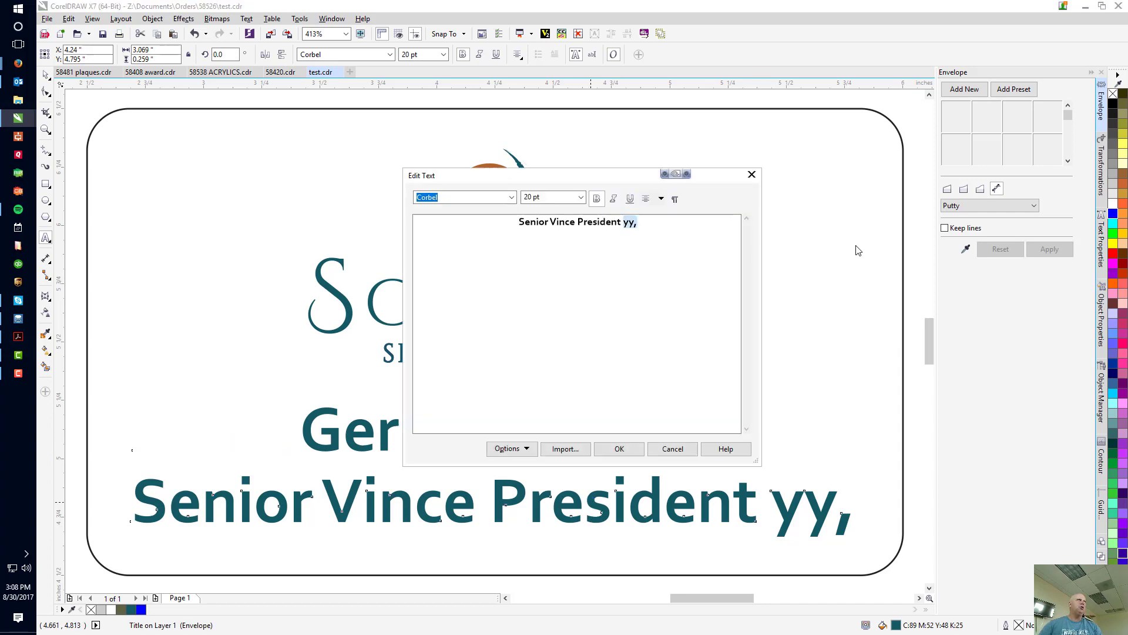
pyautogui.press('Delete')
pyautogui.click(631, 450)
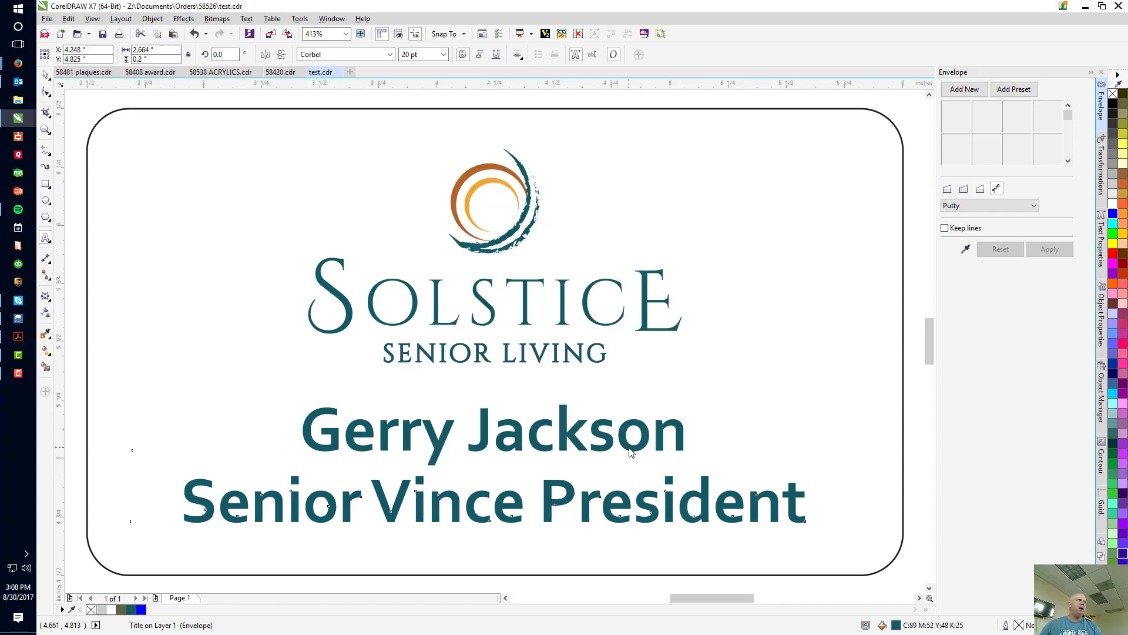
# Change the job title line's text to "Senior Vice President of Operations".
pyautogui.hotkey('ctrl', 'shift', 't')
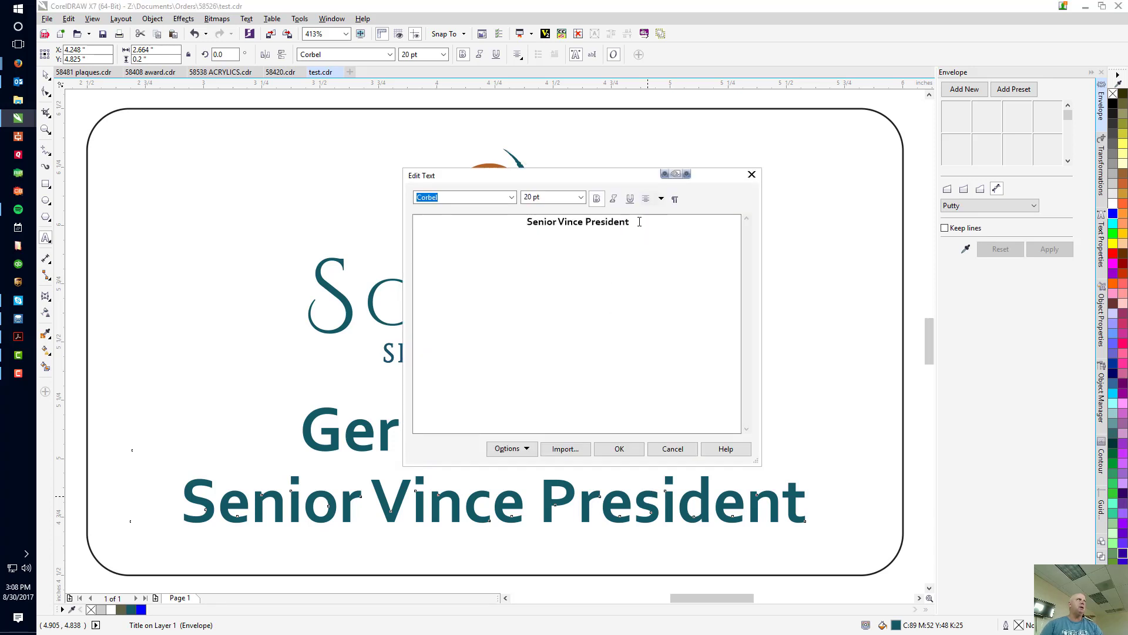
pyautogui.press('BackSpace')
pyautogui.press('BackSpace')
pyautogui.press('BackSpace')
pyautogui.press('BackSpace')
pyautogui.press('BackSpace')
pyautogui.press('BackSpace')
pyautogui.press('BackSpace')
pyautogui.press('BackSpace')
pyautogui.press('BackSpace')
pyautogui.press('BackSpace')
pyautogui.press('BackSpace')
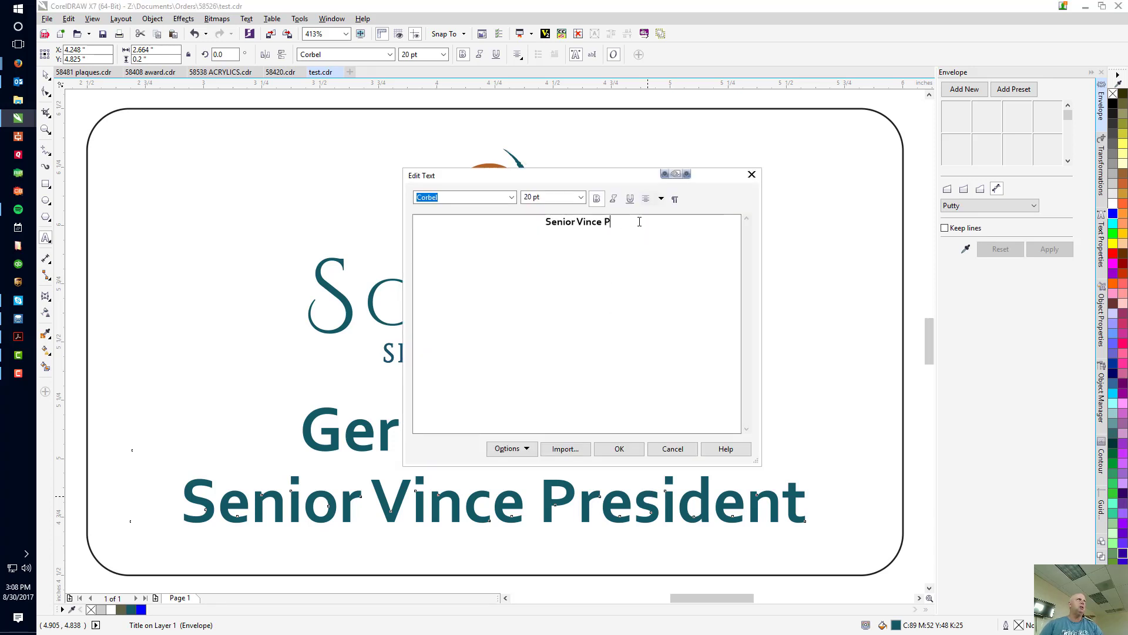
pyautogui.press('BackSpace')
pyautogui.press('BackSpace')
pyautogui.write('ce Pr')
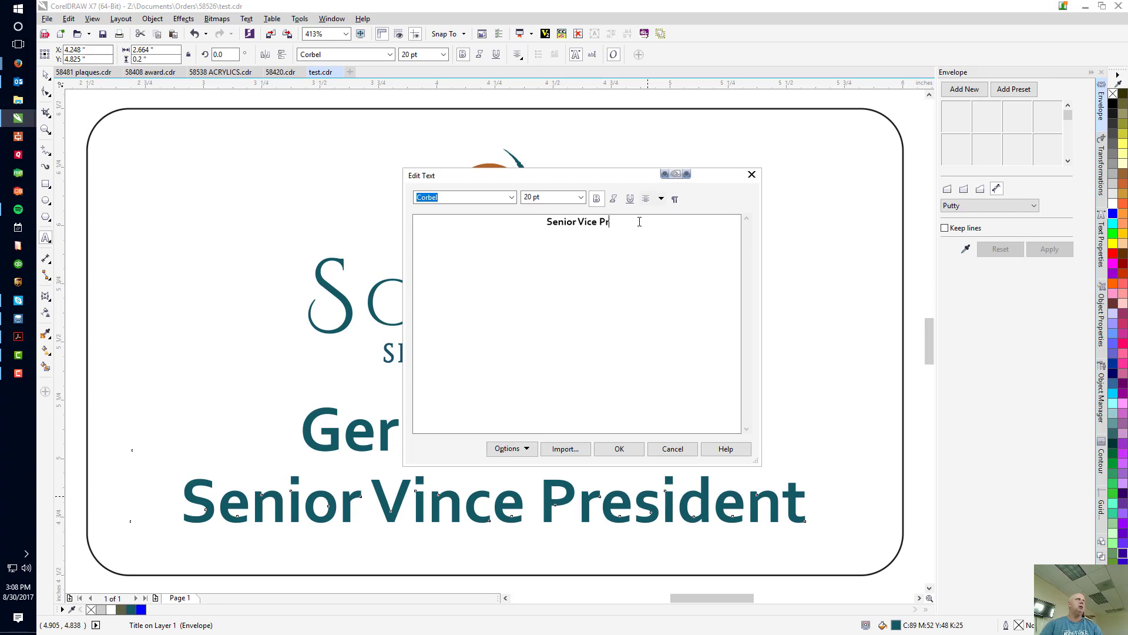
pyautogui.write('esident of Opera')
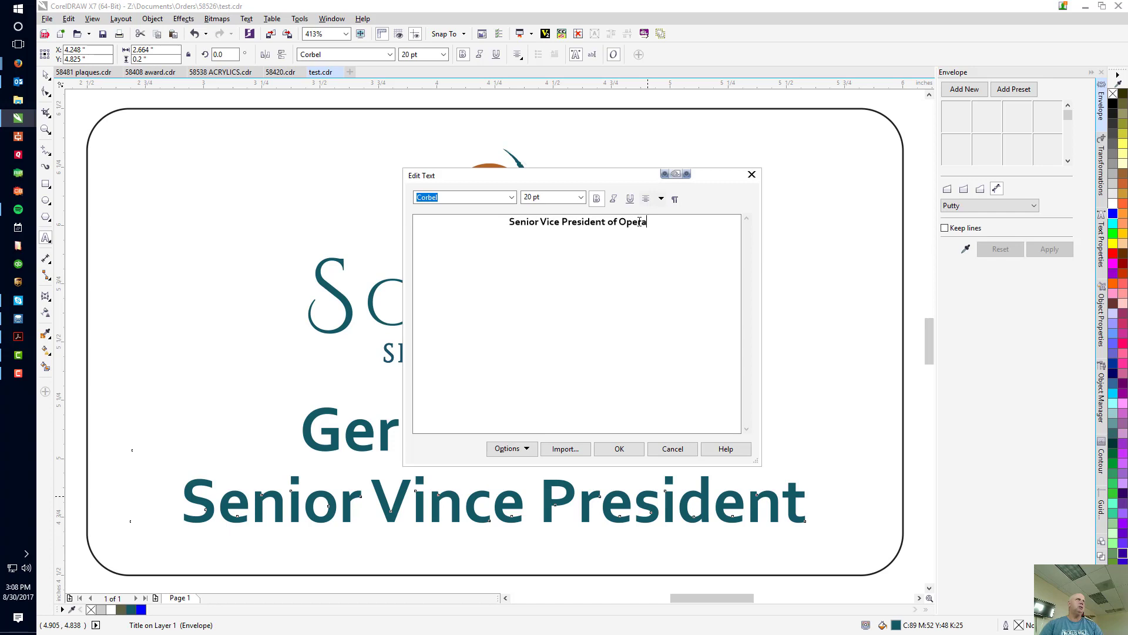
pyautogui.write('tions')
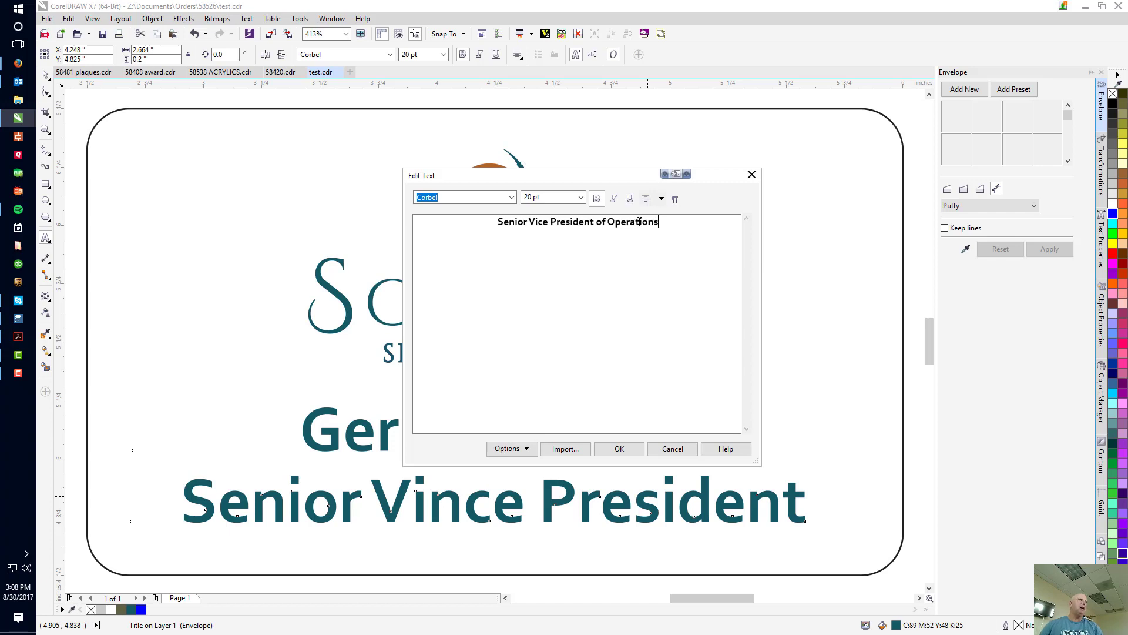
pyautogui.click(620, 450)
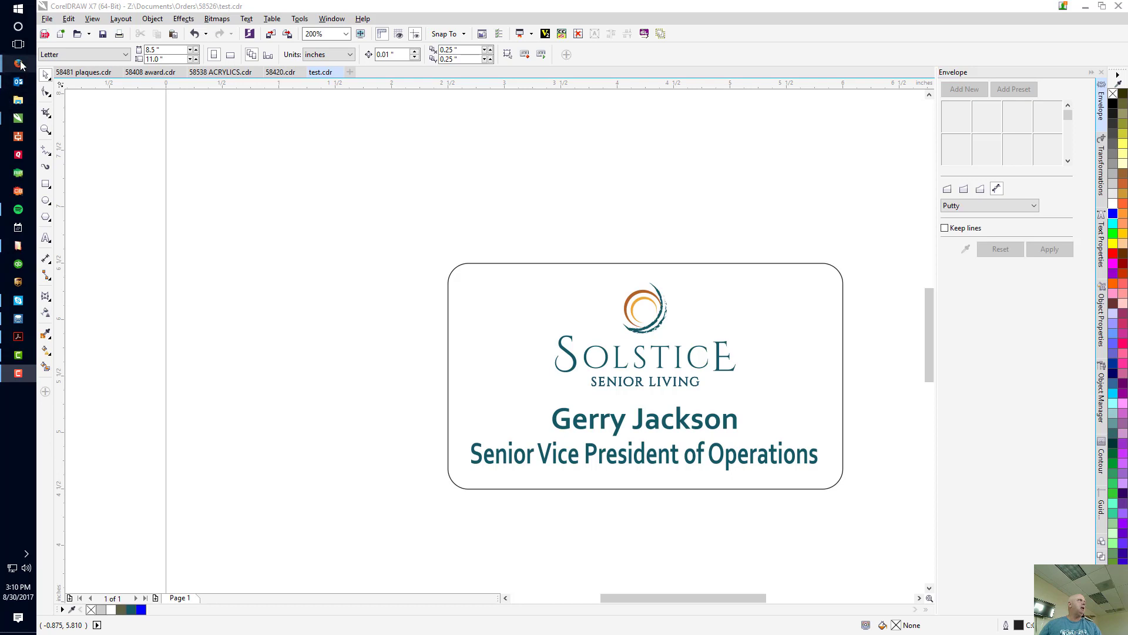
# Switch to BizWizard Order Manager and open the special instructions of the order's BADGES line item.
pyautogui.moveTo(23, 254)
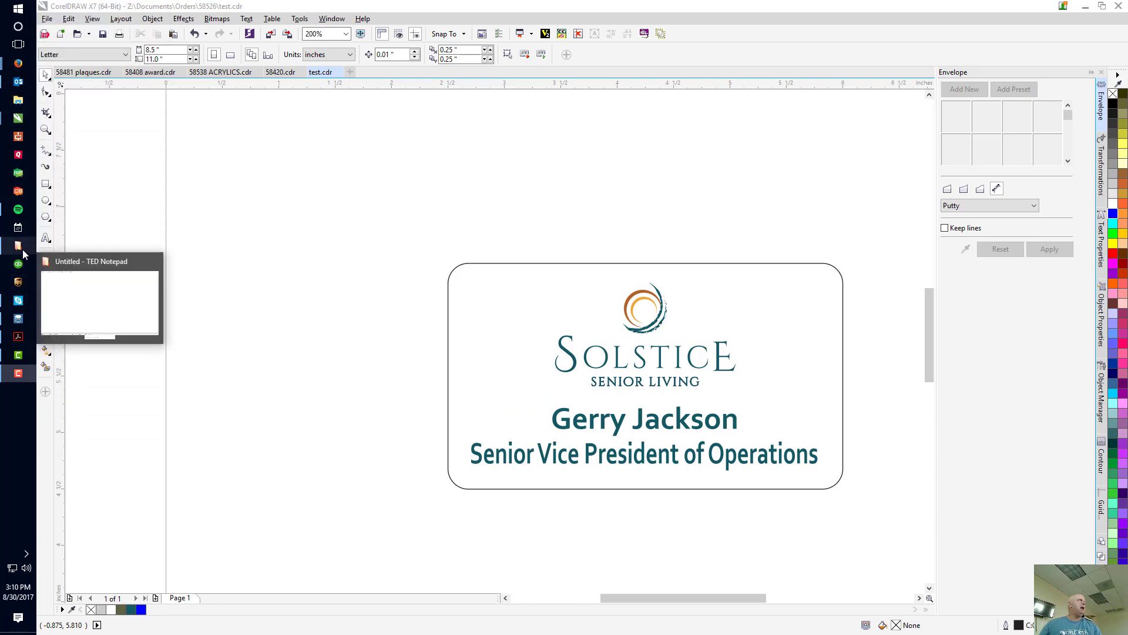
pyautogui.moveTo(22, 121)
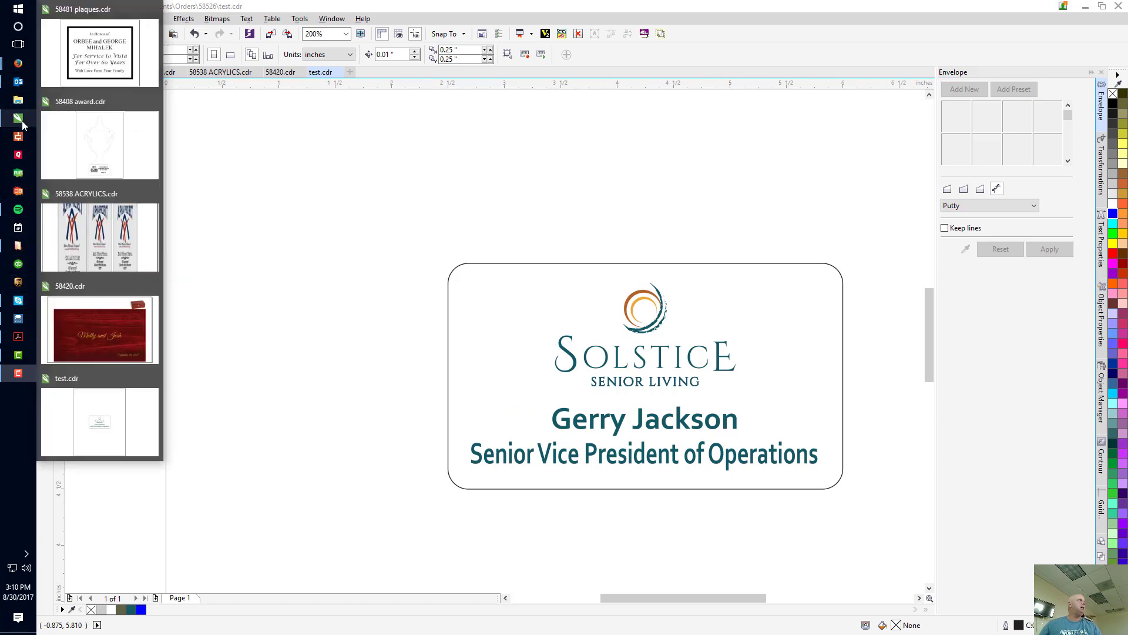
pyautogui.click(21, 322)
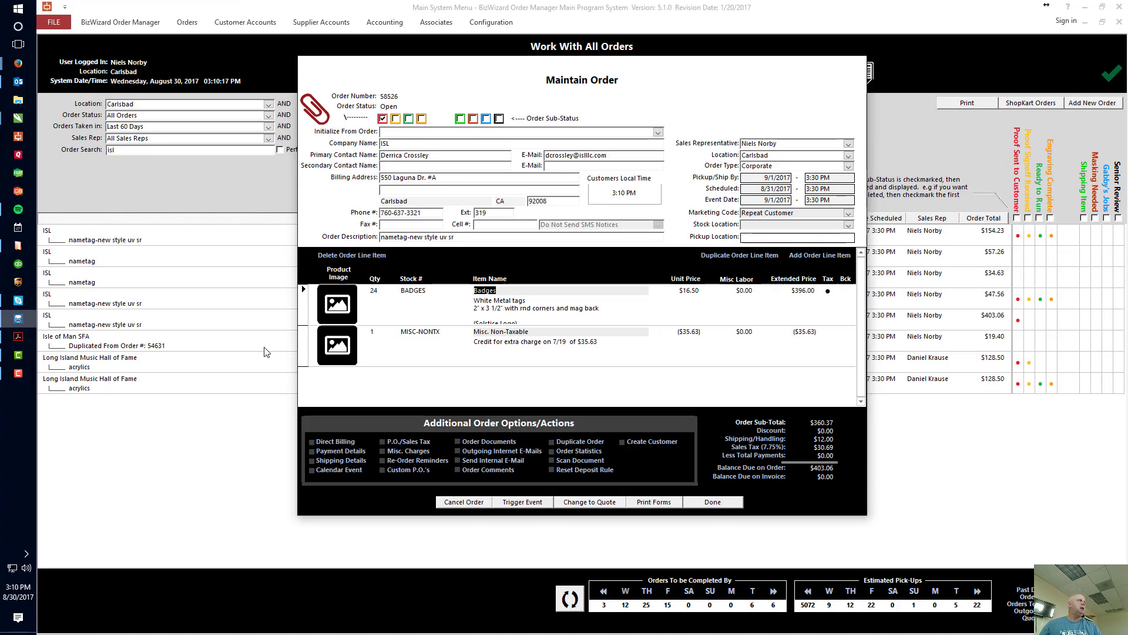
pyautogui.doubleClick(530, 303)
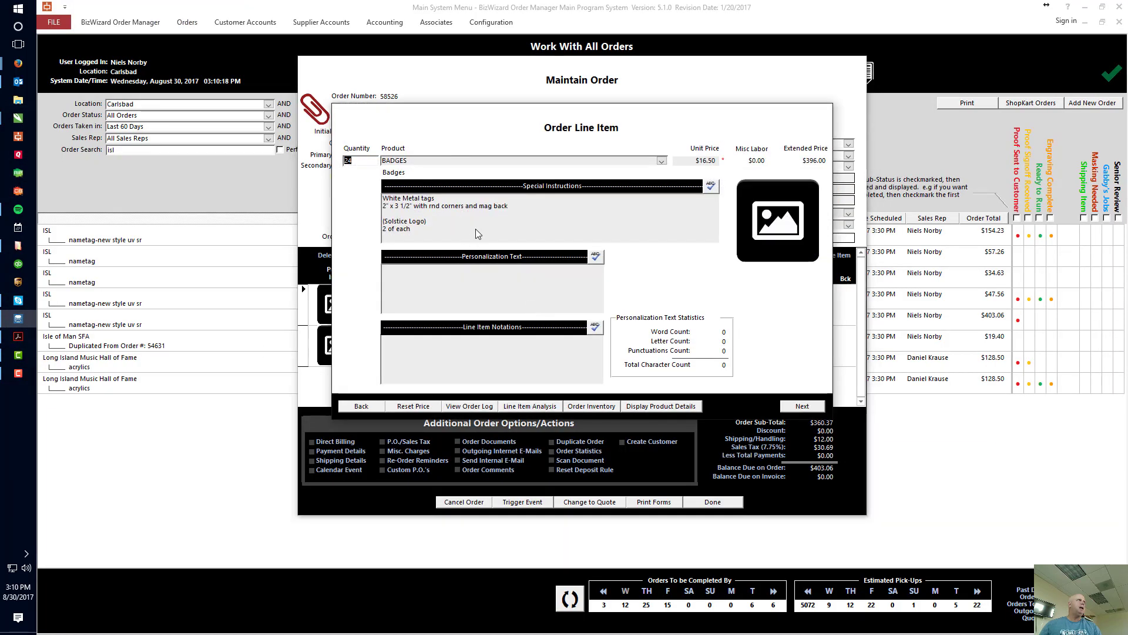
pyautogui.doubleClick(487, 227)
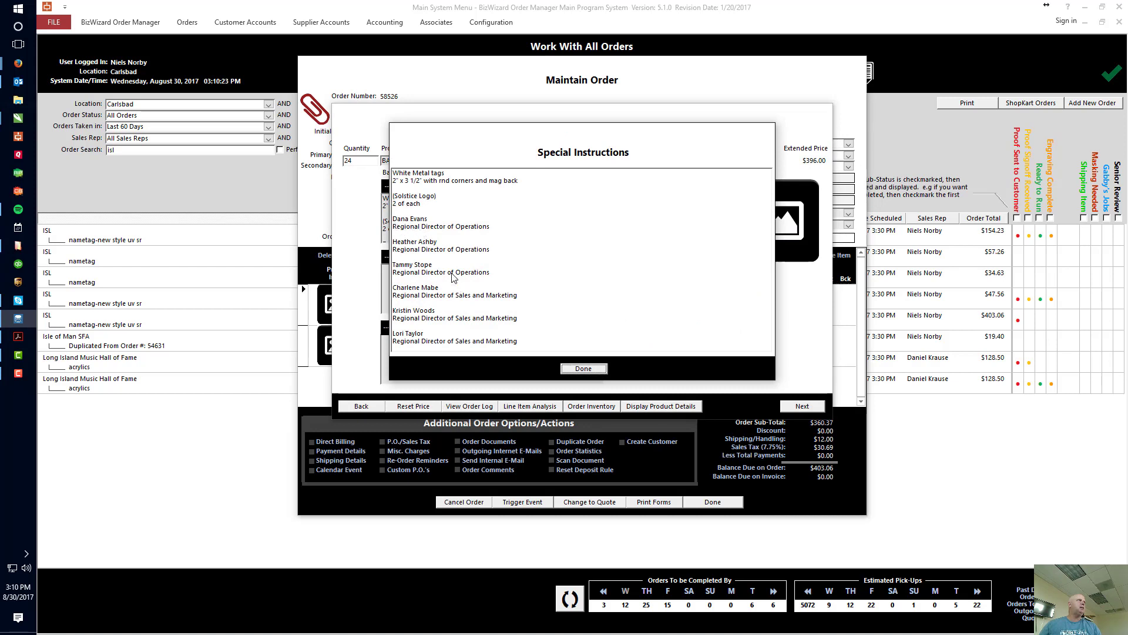
# Copy all names and titles from the special instructions and switch to the blank TED Notepad document.
pyautogui.moveTo(393, 219); pyautogui.dragTo(570, 362)
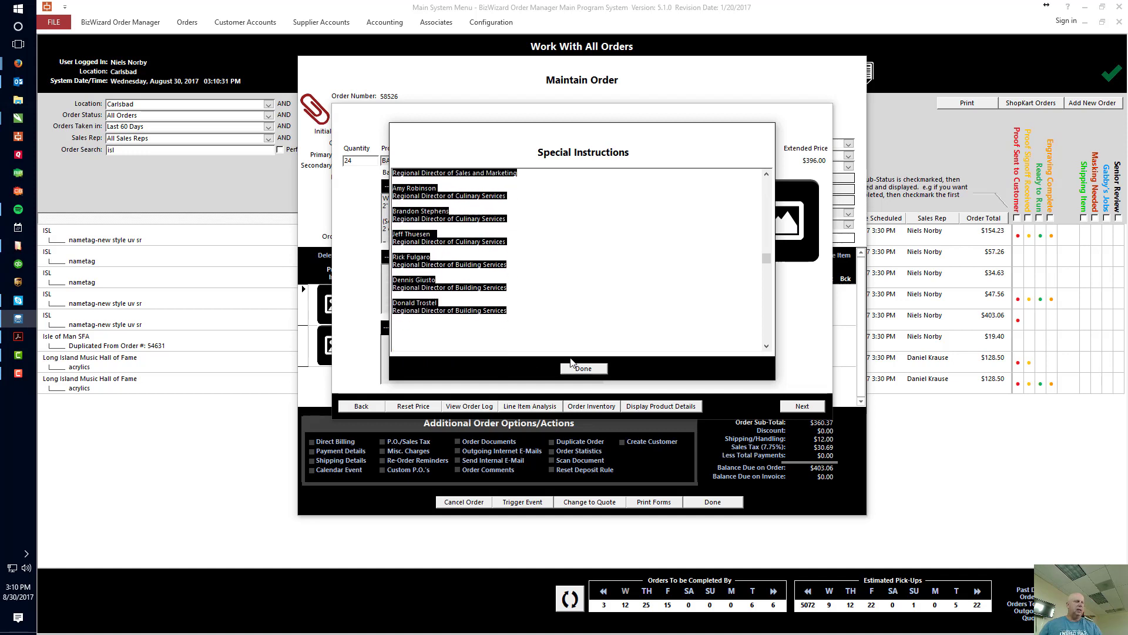
pyautogui.moveTo(28, 258)
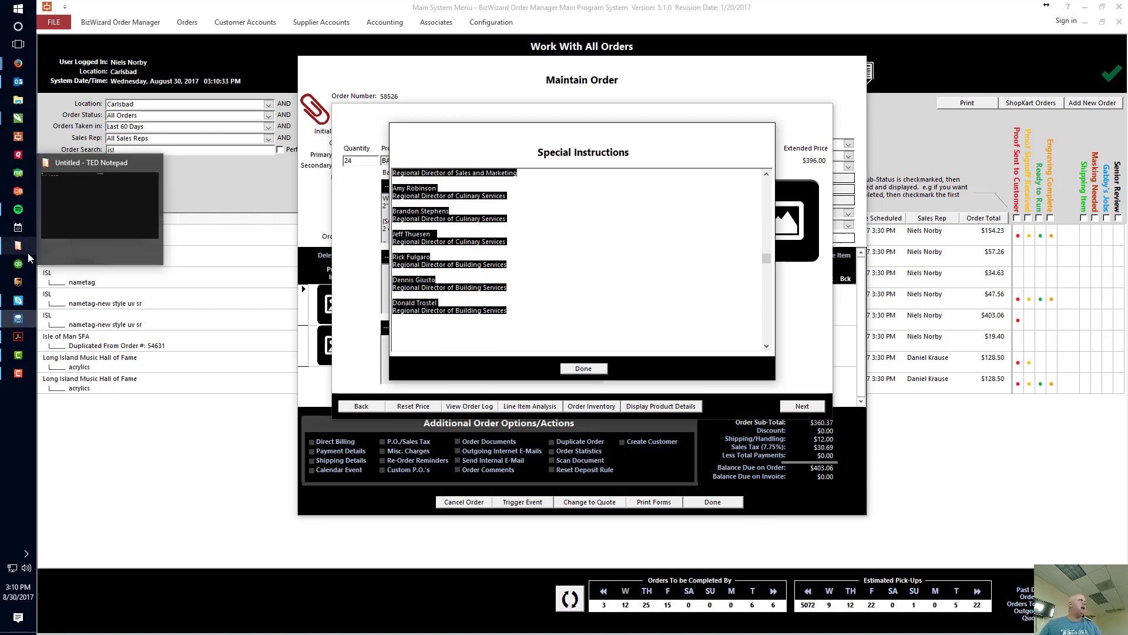
pyautogui.click(97, 205)
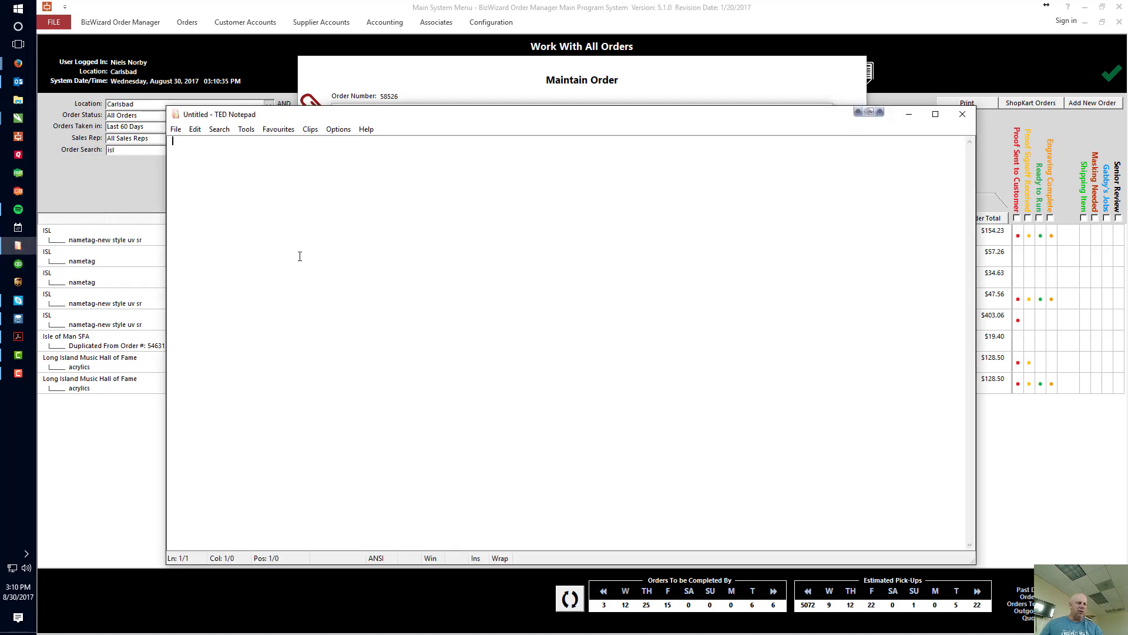
# Enter the tab-separated headings Name and Title, and paste the copied names and titles on the line below.
pyautogui.write('Name\t')
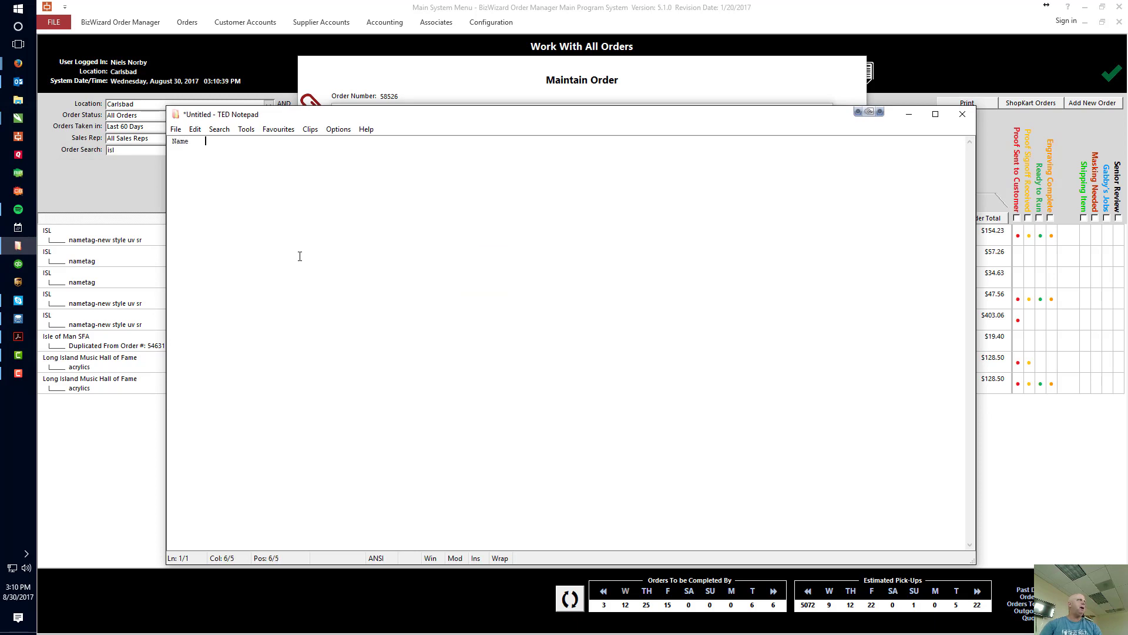
pyautogui.write('Title')
pyautogui.press('Return')
# Put each of the three Regional Director of Operations titles on its name's line, separated by a tab, without blank lines between entries.
pyautogui.click(222, 149)
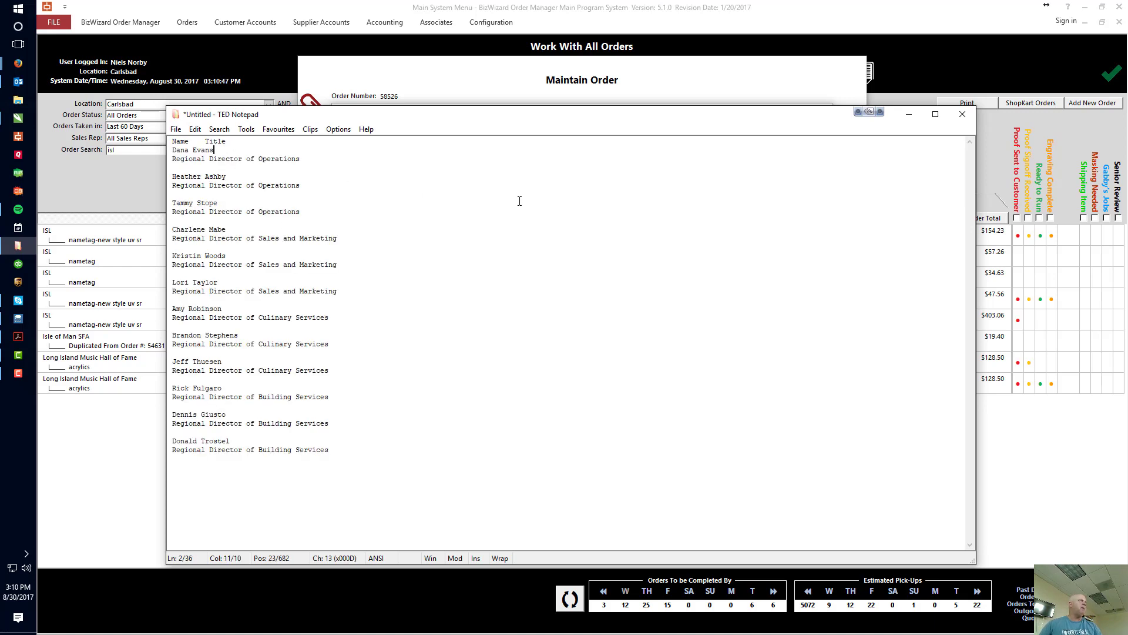
pyautogui.press('Delete')
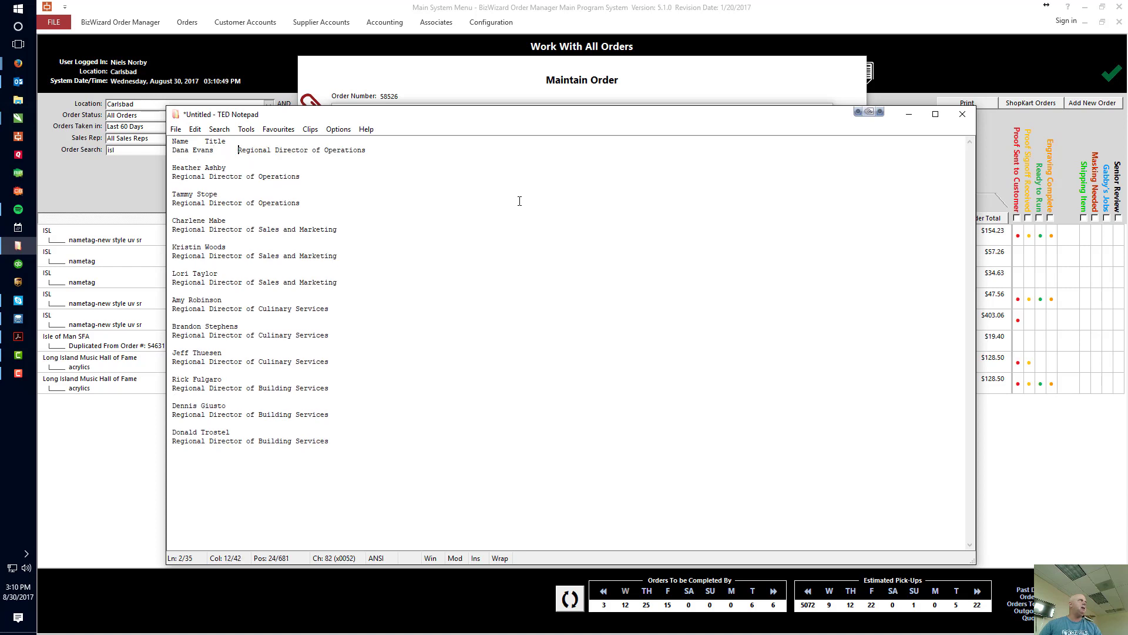
pyautogui.press('Down')
pyautogui.press('Delete')
pyautogui.press('End')
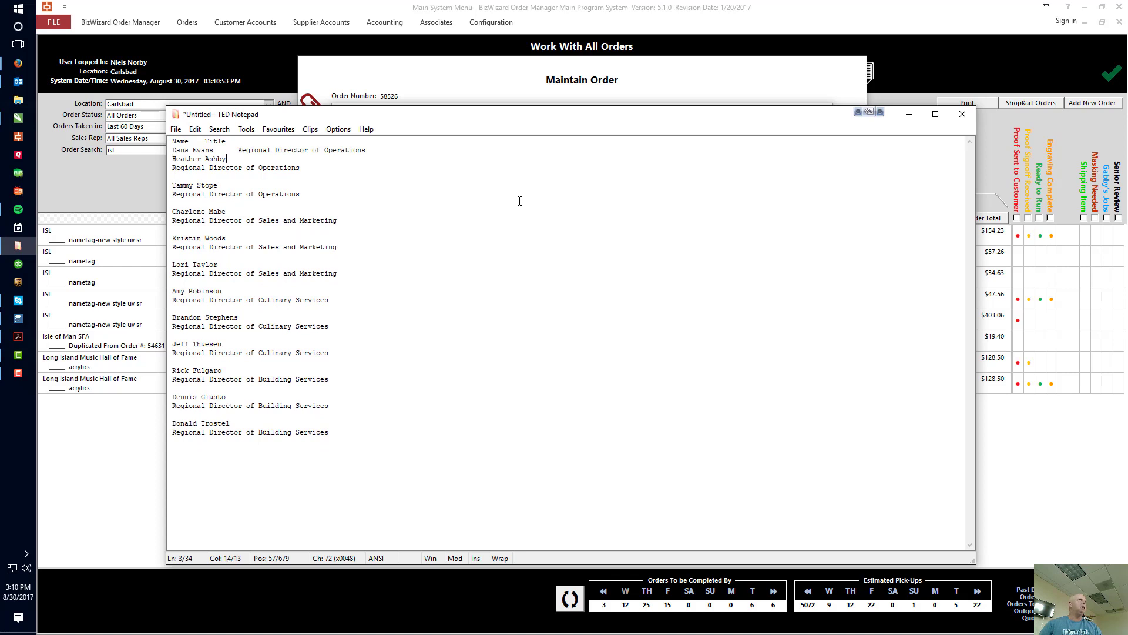
pyautogui.press('Delete')
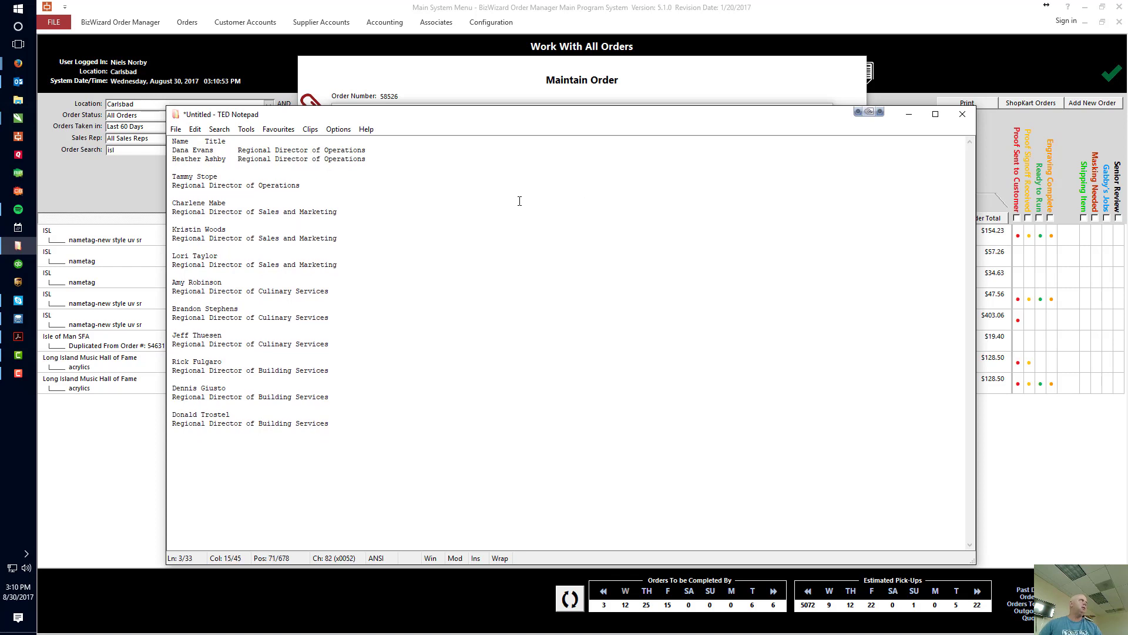
pyautogui.press('Down')
pyautogui.press('Delete')
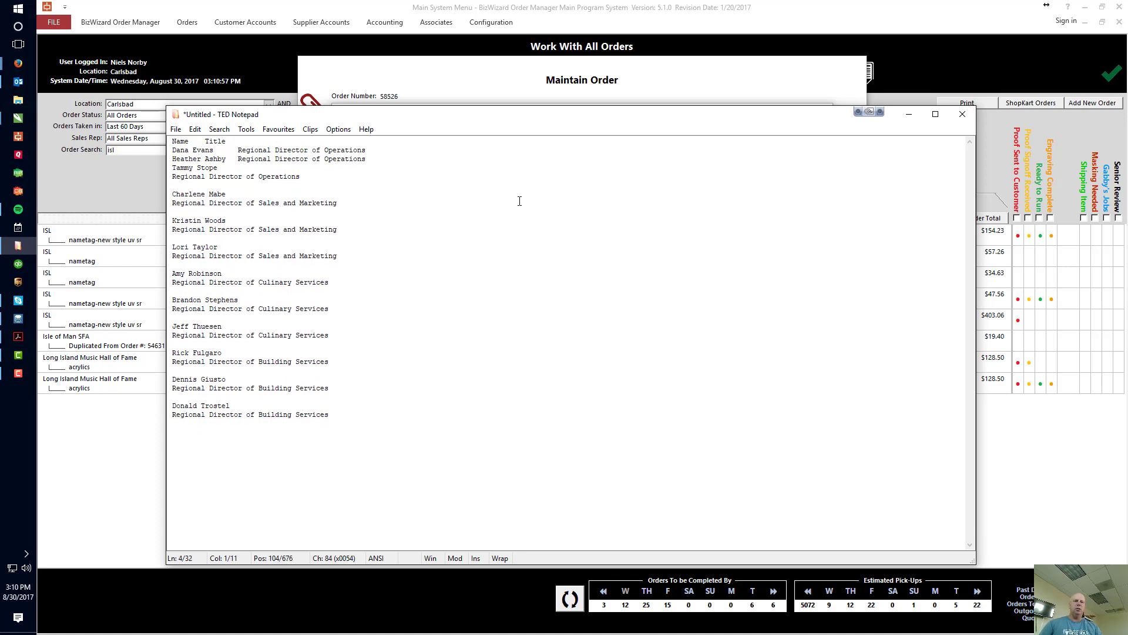
pyautogui.press('End')
pyautogui.press('Tab')
pyautogui.press('Delete')
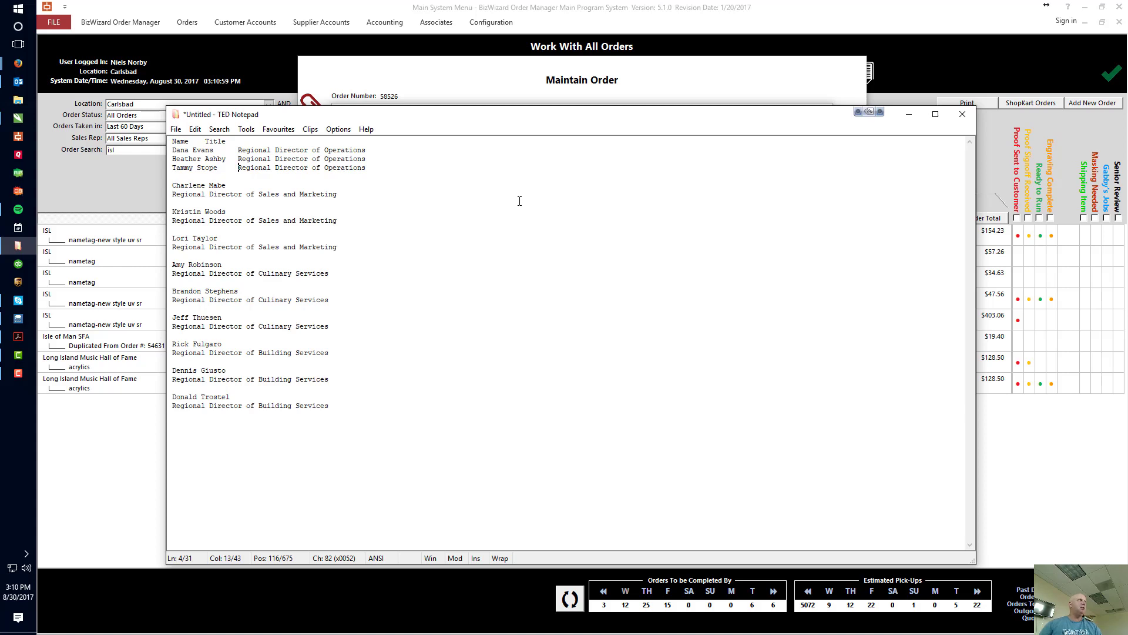
# Join the first Regional Director of Sales and Marketing title to its name with a tab and remove the blank lines around the entry.
pyautogui.press('Down')
pyautogui.press('Delete')
pyautogui.press('End')
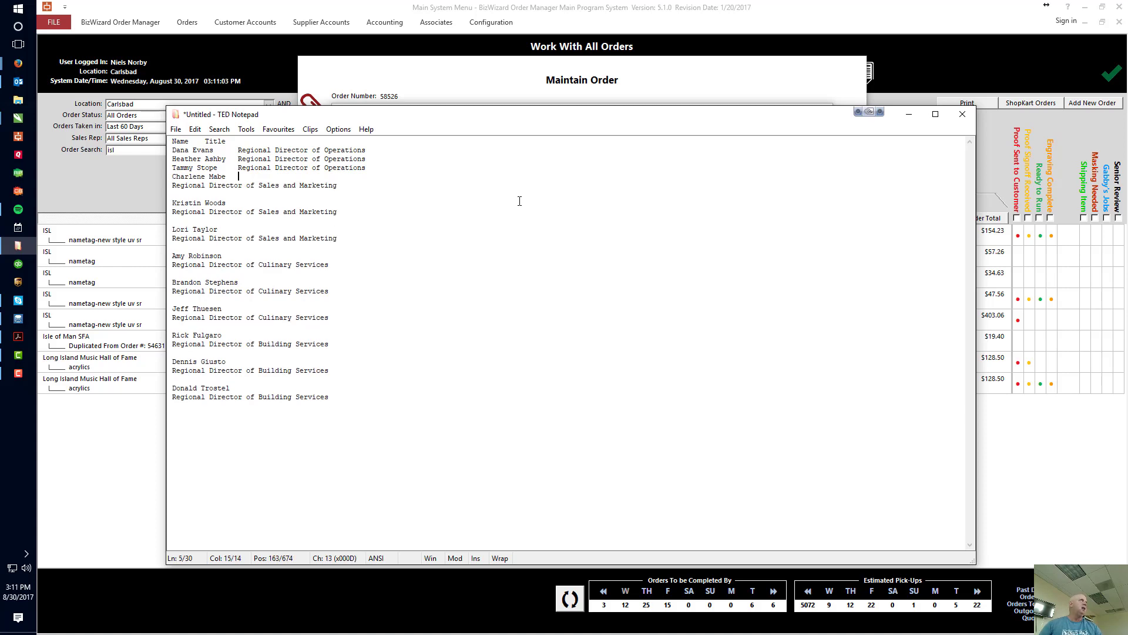
pyautogui.press('Delete')
pyautogui.press('End')
pyautogui.press('Delete')
# Join the remaining two Regional Director of Sales and Marketing titles to their names with tabs and remove the blank line between them.
pyautogui.press('Up')
pyautogui.press('Up')
pyautogui.press('Up')
pyautogui.press('Up')
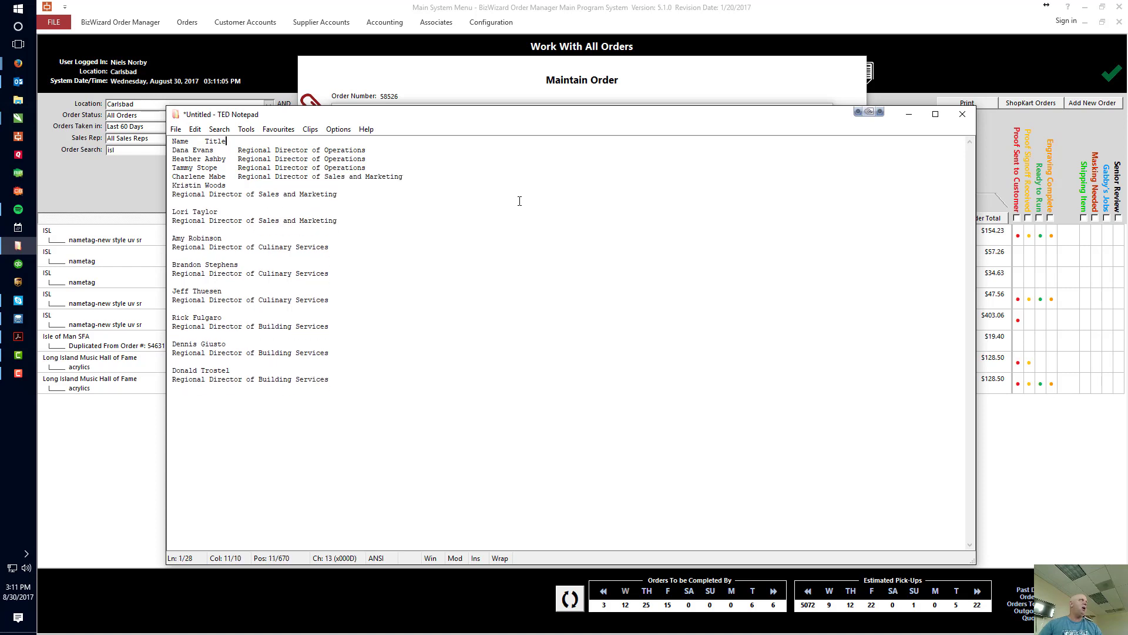
pyautogui.press('Down')
pyautogui.press('Down')
pyautogui.press('Down')
pyautogui.press('Down')
pyautogui.press('Down')
pyautogui.press('End')
pyautogui.press('Delete')
pyautogui.press('Delete')
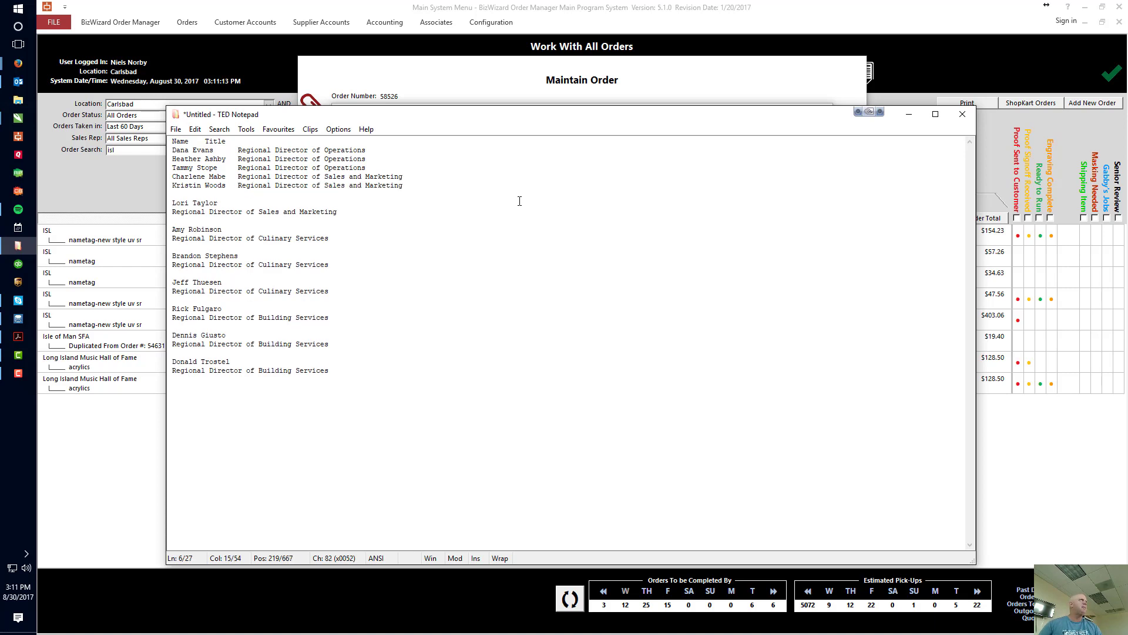
pyautogui.press('Down')
pyautogui.press('Delete')
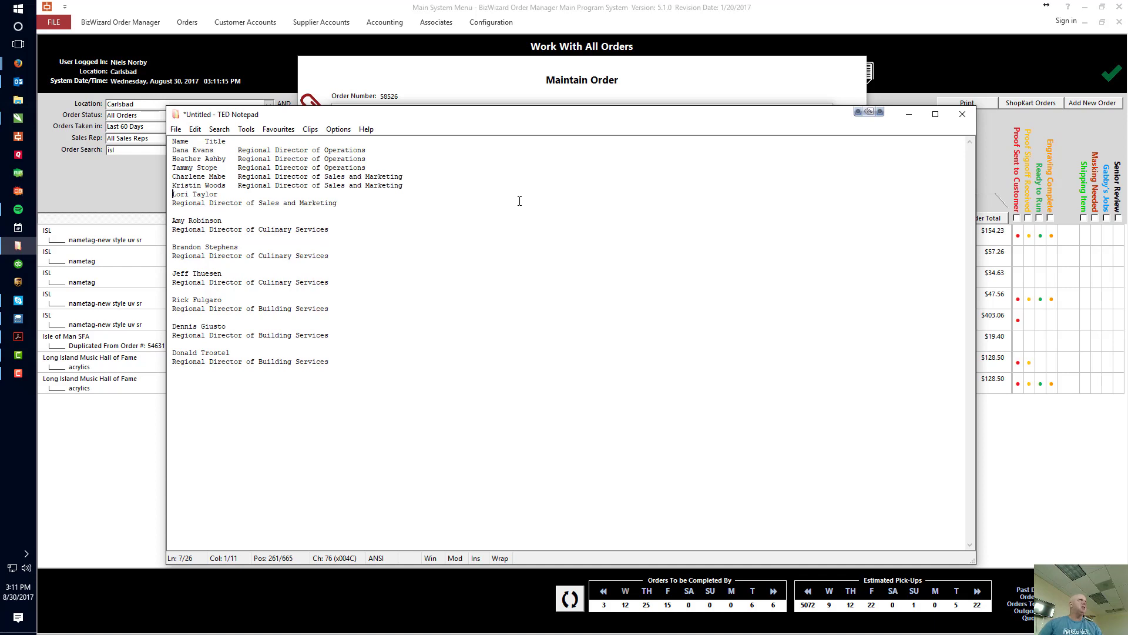
pyautogui.press('End')
pyautogui.press('Delete')
# Join the three Regional Director of Culinary Services titles to their names with tabs and remove the blank lines between the entries.
pyautogui.press('Down')
pyautogui.press('Delete')
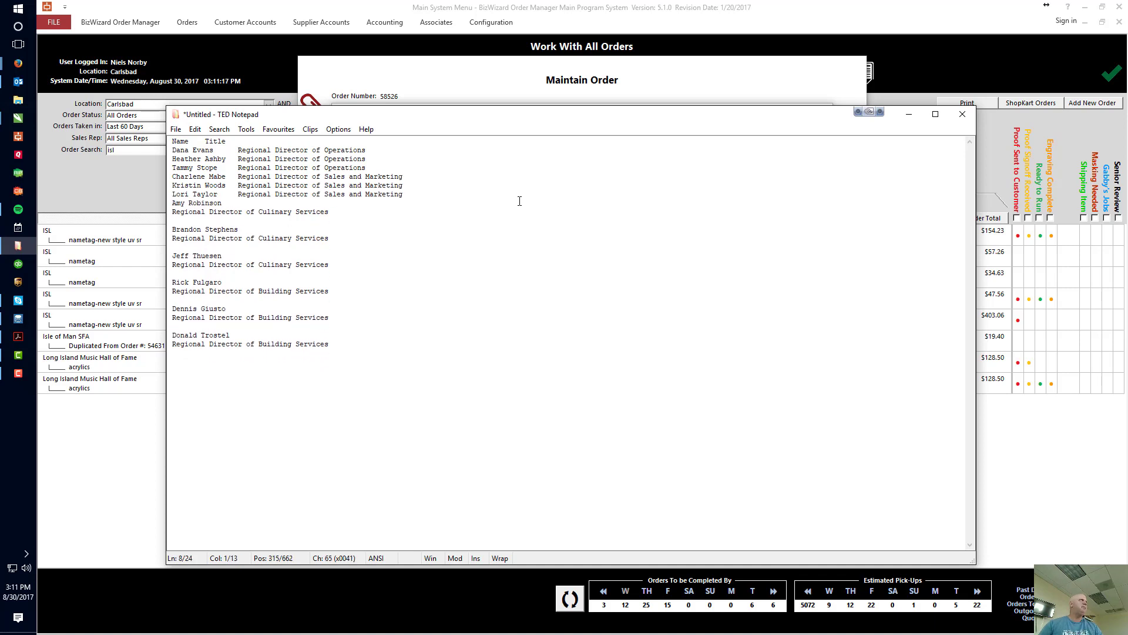
pyautogui.press('End')
pyautogui.press('Delete')
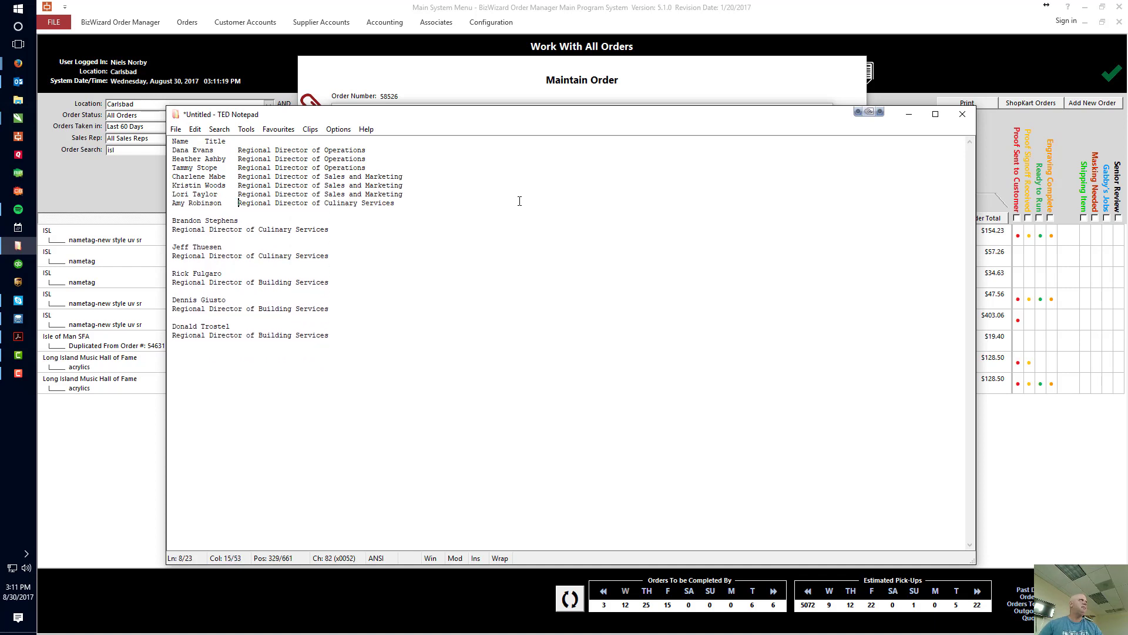
pyautogui.press('Down')
pyautogui.press('Delete')
pyautogui.press('End')
pyautogui.press('Delete')
pyautogui.press('Down')
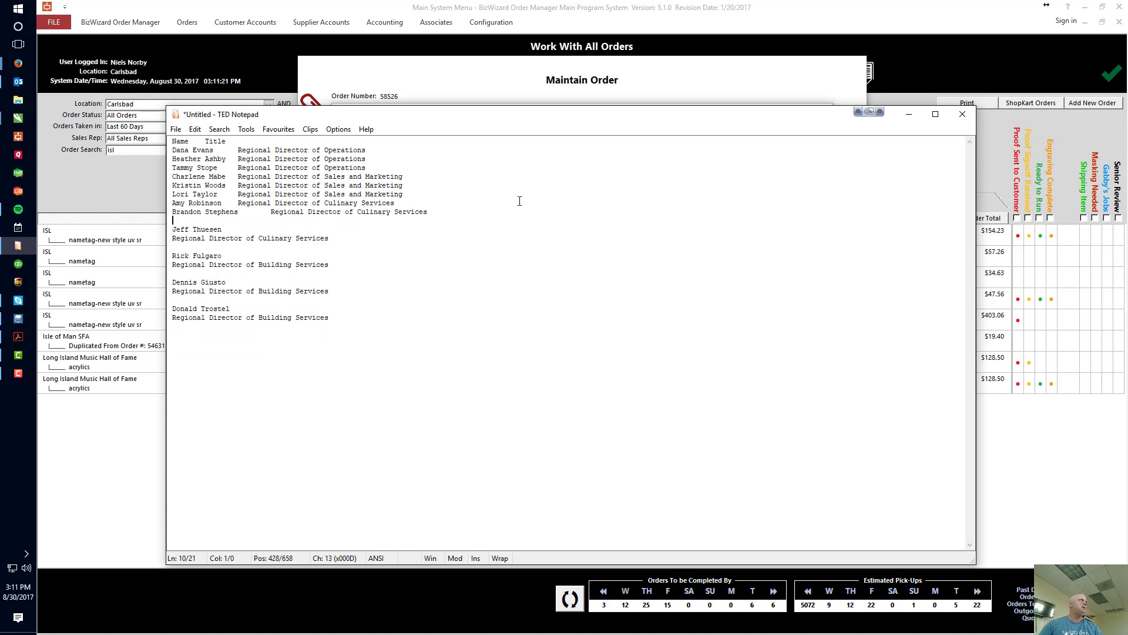
pyautogui.press('Delete')
pyautogui.press('End')
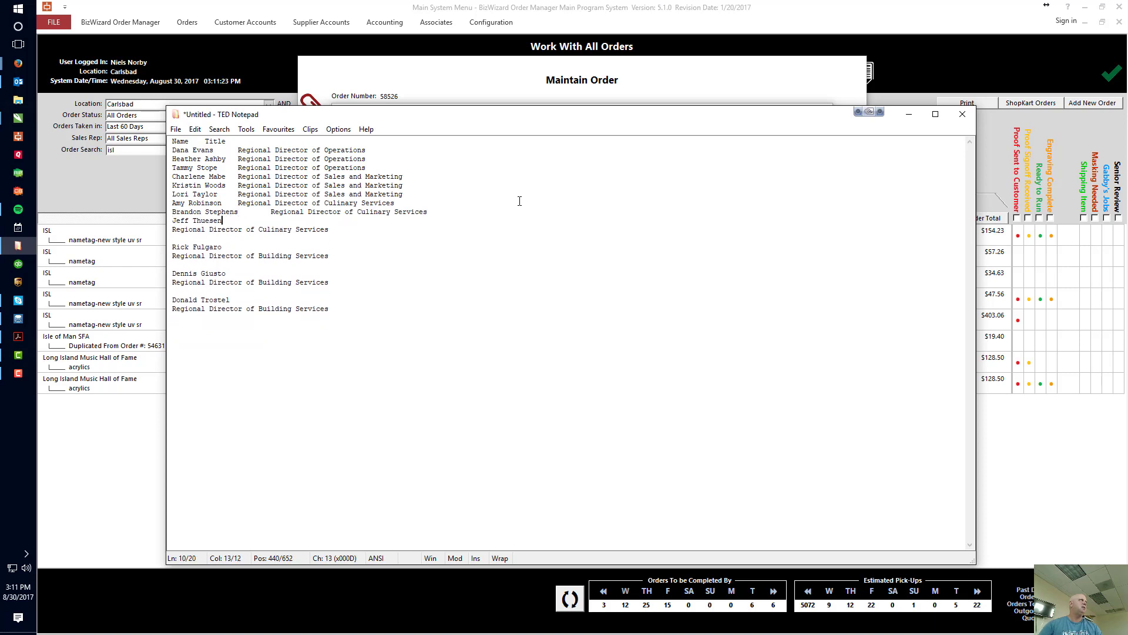
pyautogui.press('Delete')
# Join the three Regional Director of Building Services titles to their names with tabs and remove the blank lines between the entries.
pyautogui.press('Down')
pyautogui.press('BackSpace')
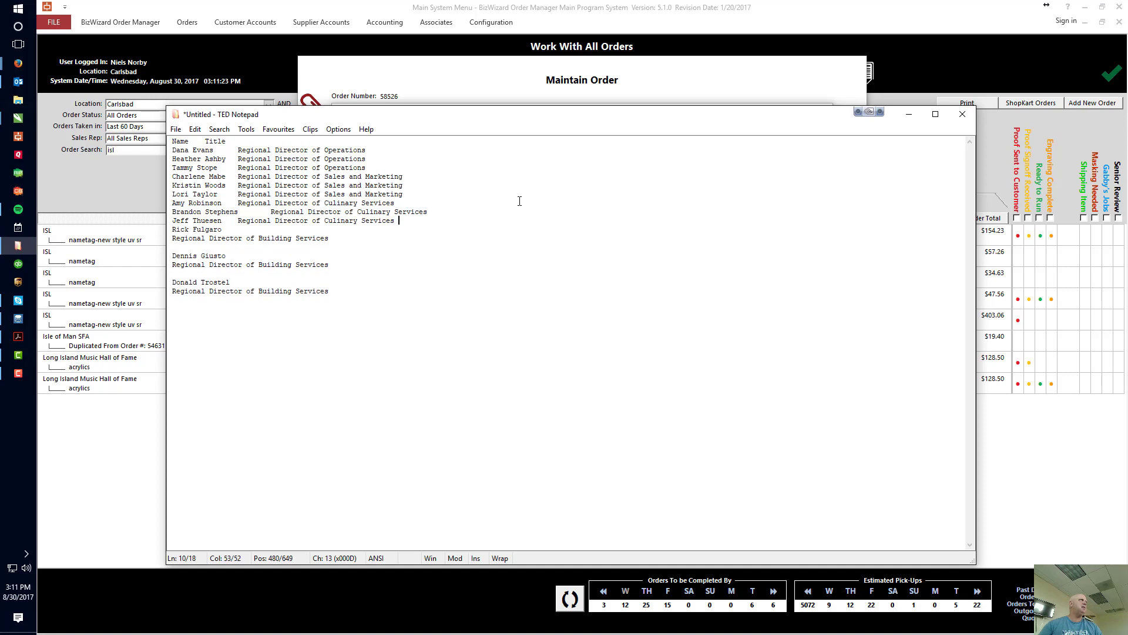
pyautogui.press('Delete')
pyautogui.press('Down')
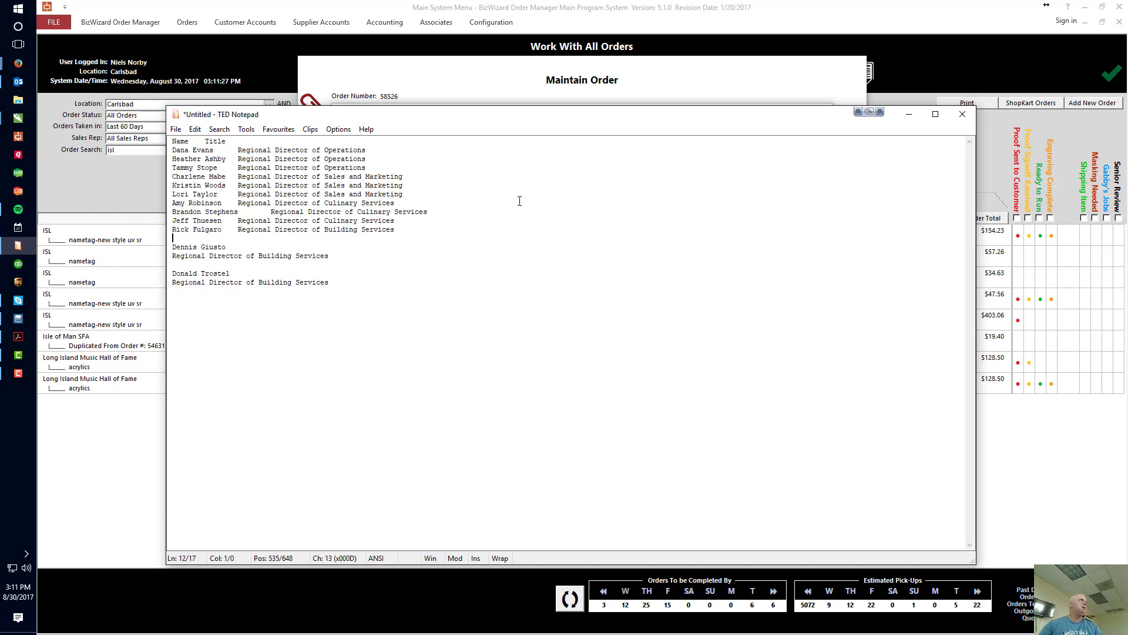
pyautogui.press('Delete')
pyautogui.press('End')
pyautogui.press('Delete')
pyautogui.press('Down')
pyautogui.press('Delete')
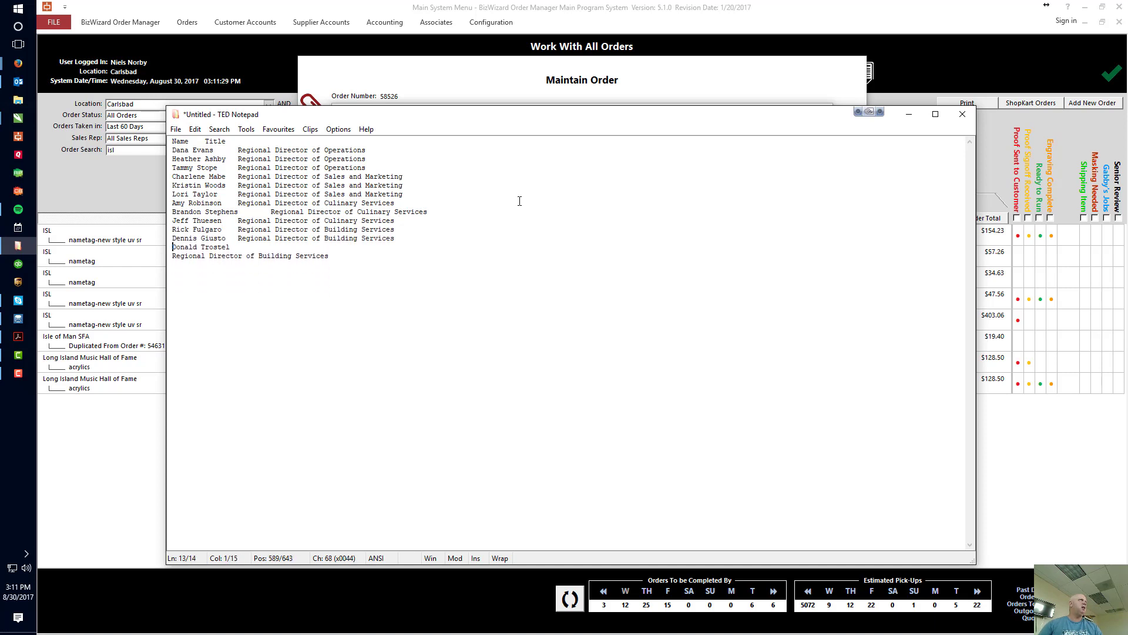
pyautogui.press('End')
pyautogui.press('Delete')
pyautogui.press('Tab')
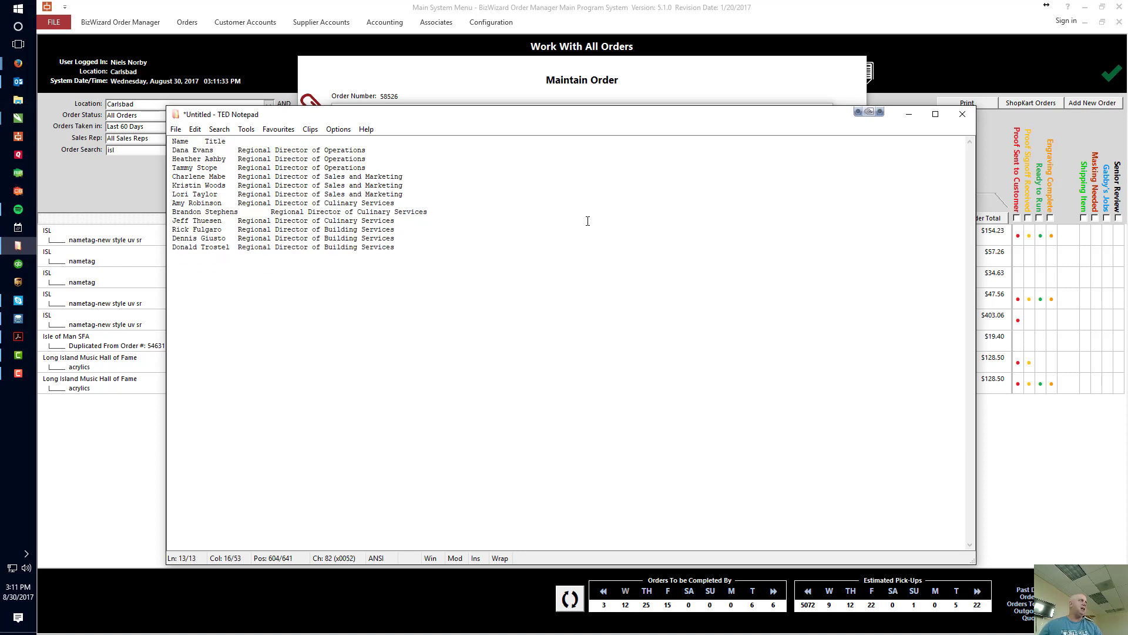
# Duplicate all the name and title rows directly below the list so that every person is listed twice.
pyautogui.moveTo(430, 246); pyautogui.dragTo(163, 151)
pyautogui.hotkey('ctrl', 'c')
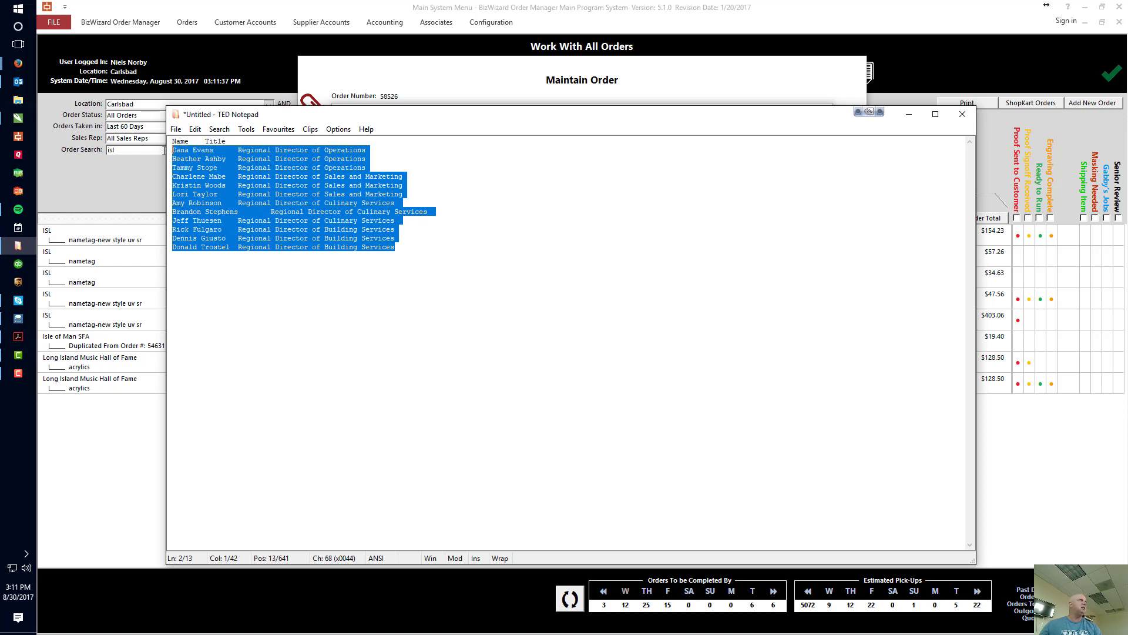
pyautogui.click(432, 248)
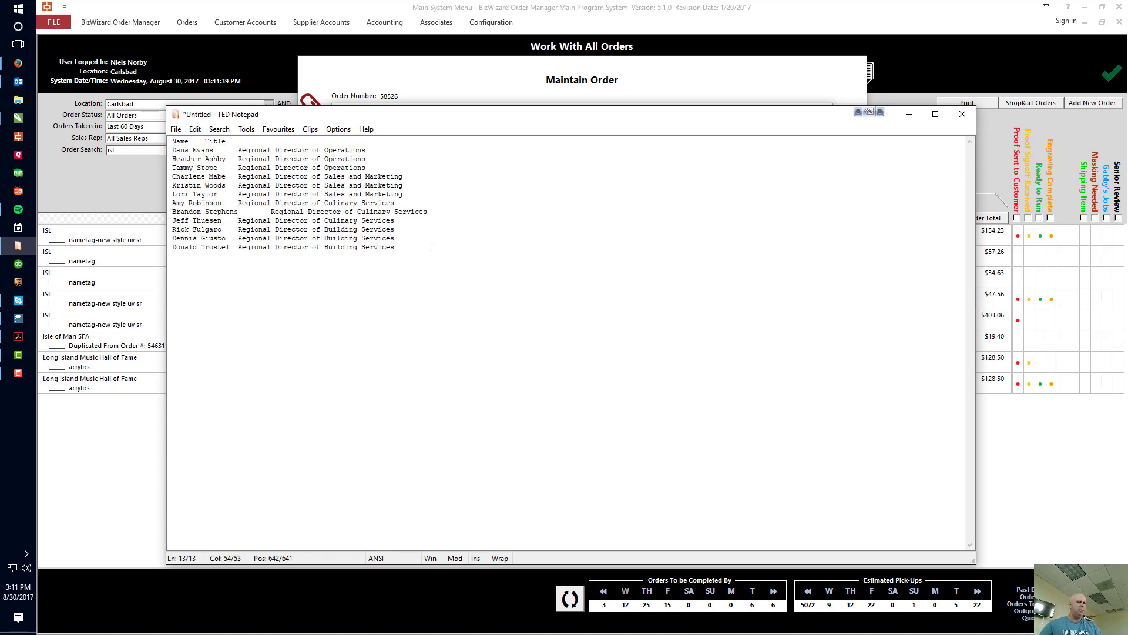
pyautogui.press('Return')
pyautogui.hotkey('ctrl', 'v')
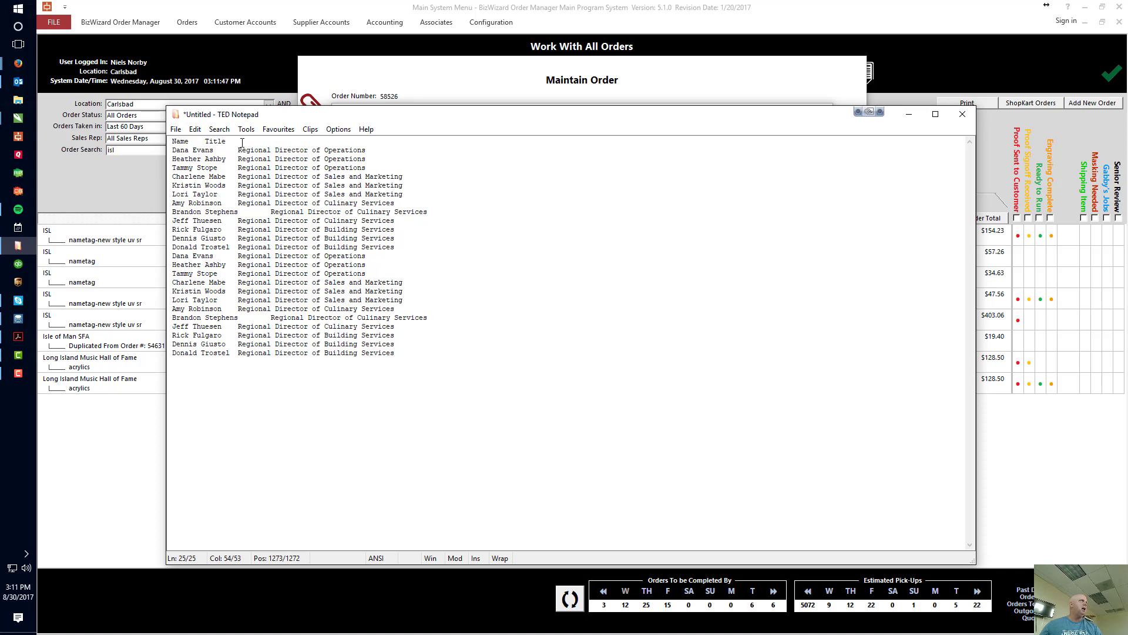
pyautogui.moveTo(449, 358); pyautogui.dragTo(170, 139)
pyautogui.click(575, 310)
# Save the list in the scans folder as a text file named with the order number, replacing the existing file.
pyautogui.moveTo(519, 117); pyautogui.dragTo(545, 132)
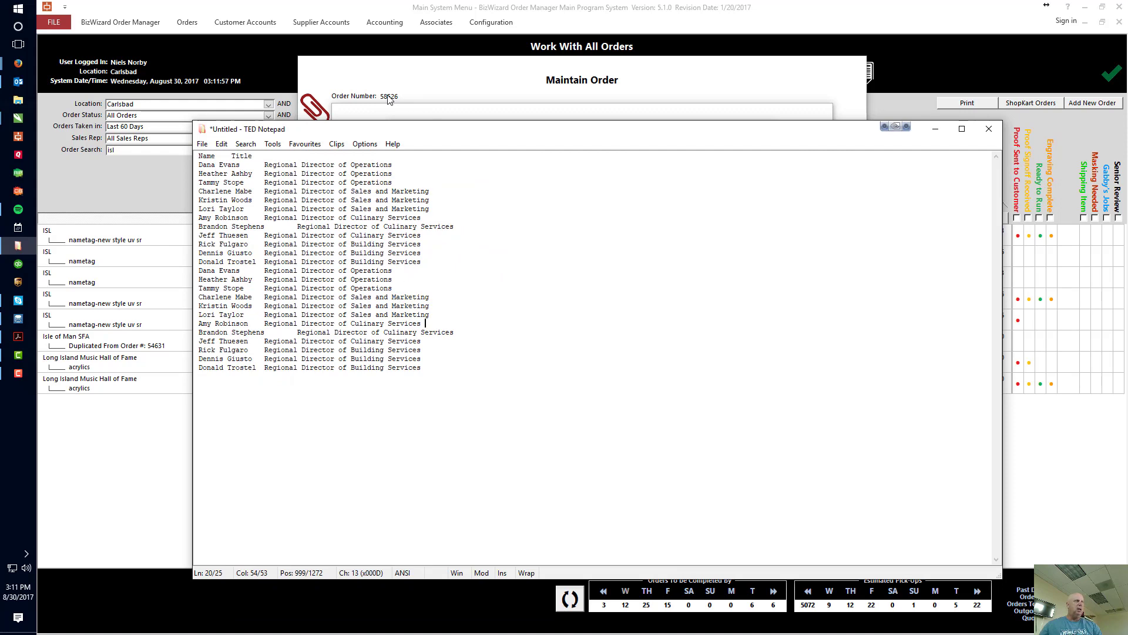
pyautogui.hotkey('ctrl', 's')
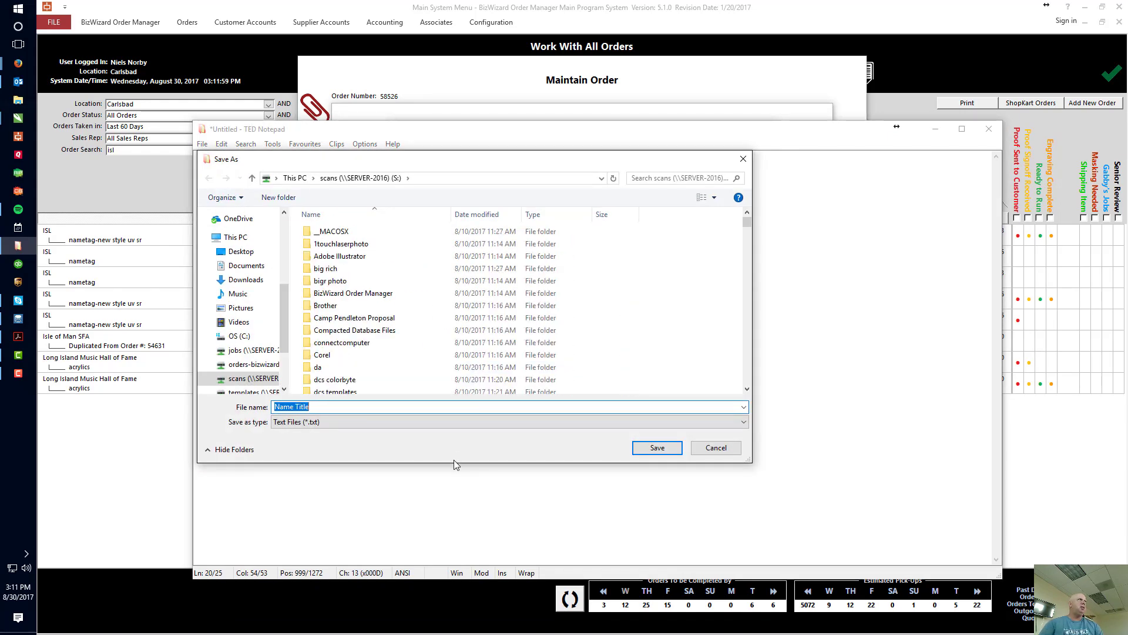
pyautogui.write('585')
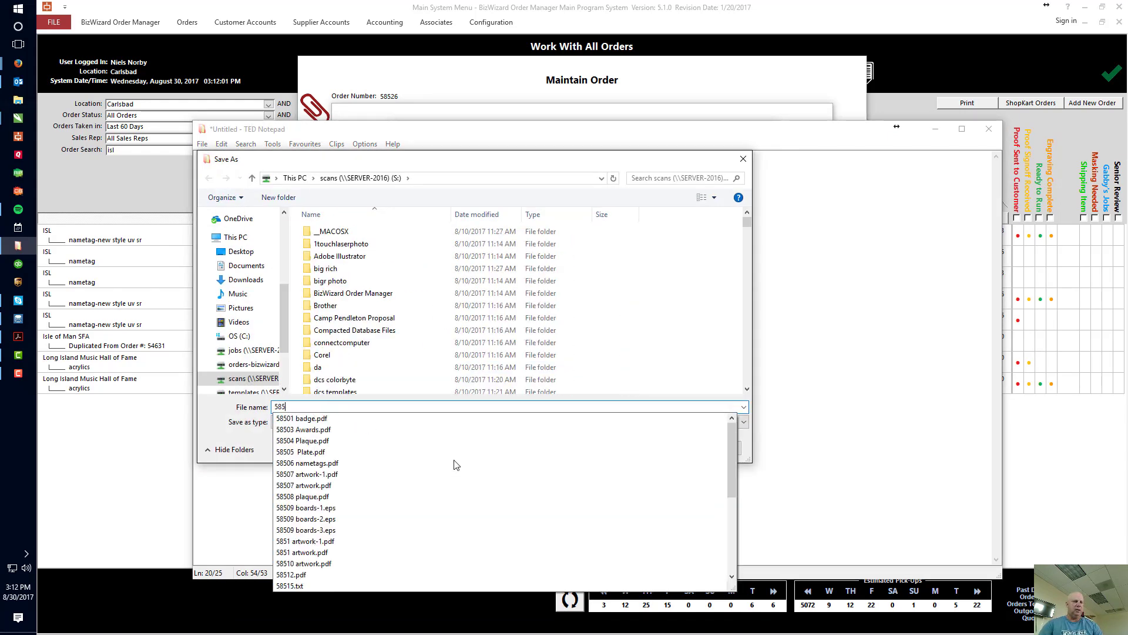
pyautogui.write('26')
pyautogui.press('Return')
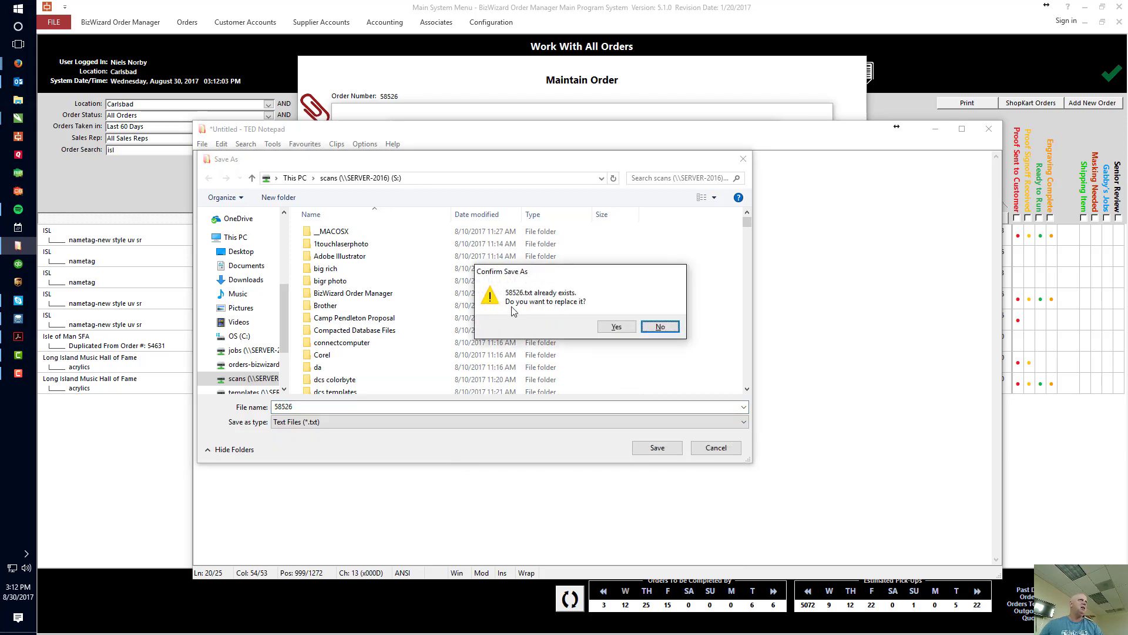
pyautogui.click(600, 329)
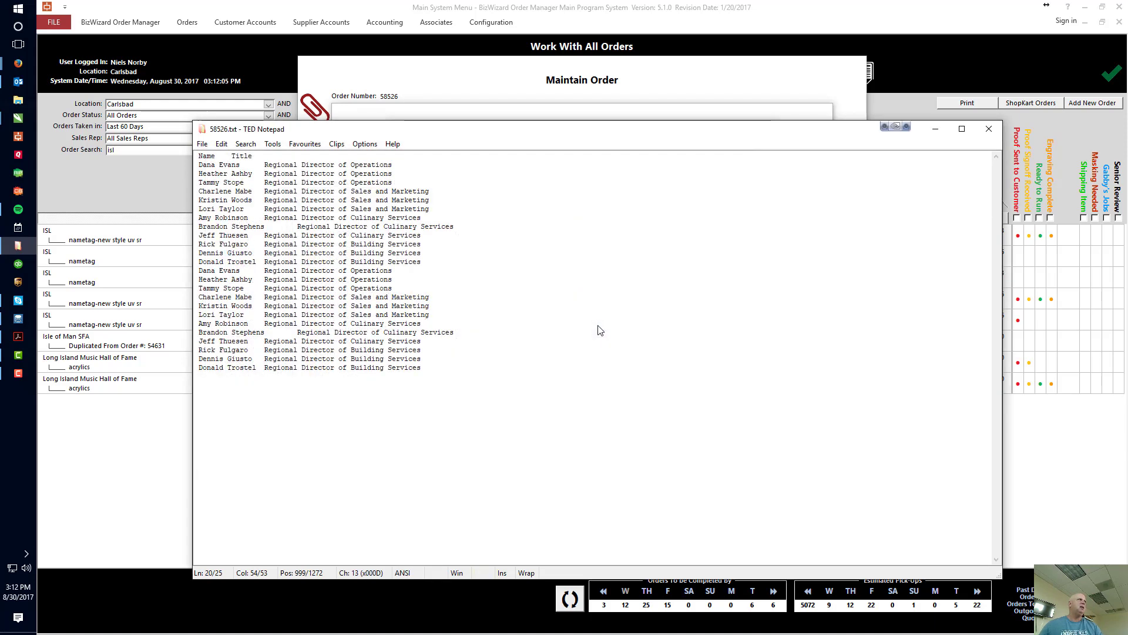
# Switch to test.cdr in CorelDRAW and open the Variables Tool 2 macro, placing its window clear of the badge.
pyautogui.click(937, 127)
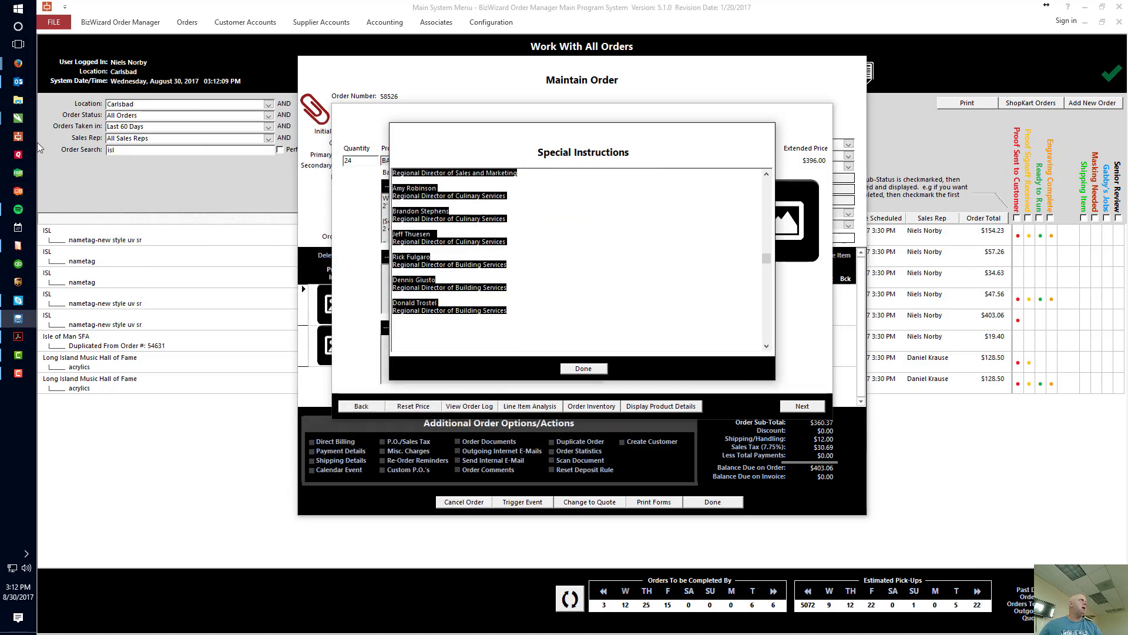
pyautogui.click(19, 118)
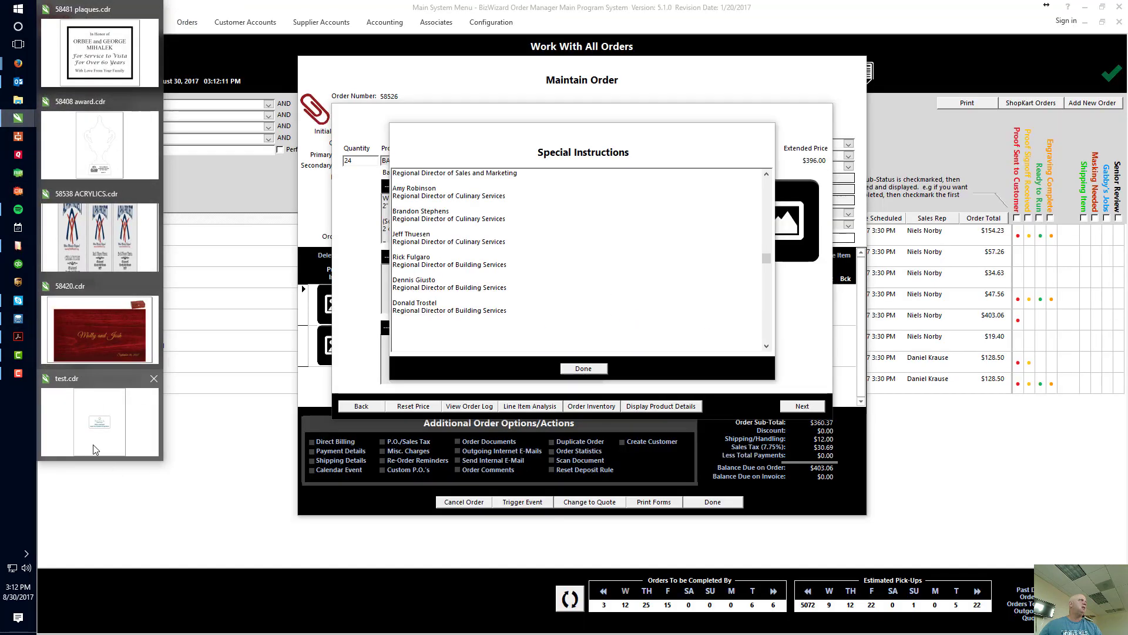
pyautogui.click(100, 418)
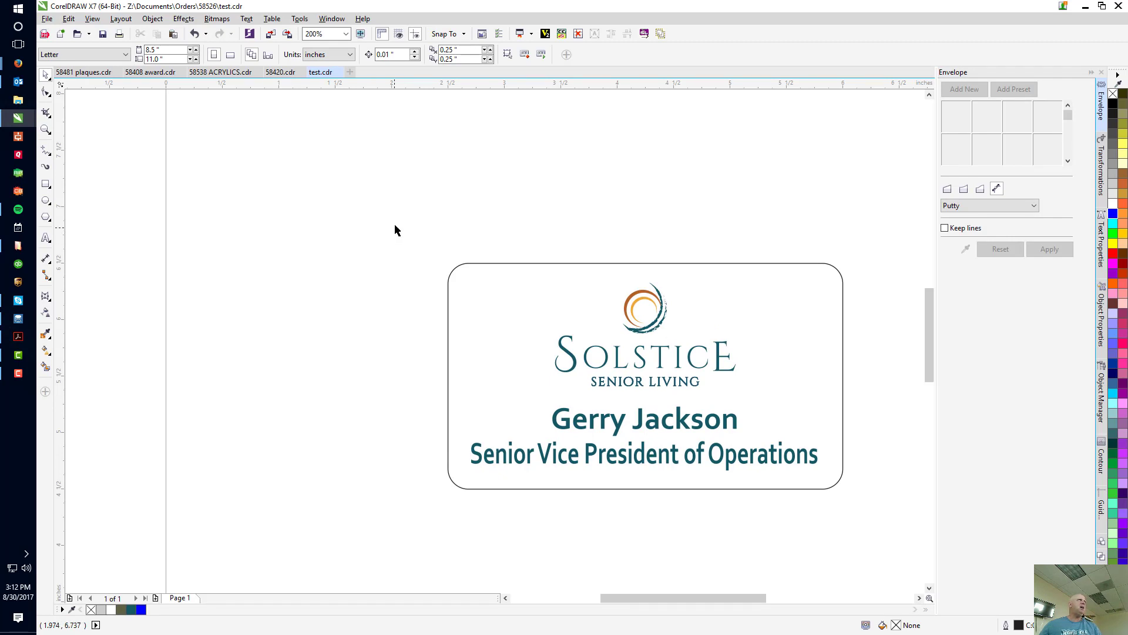
pyautogui.click(546, 35)
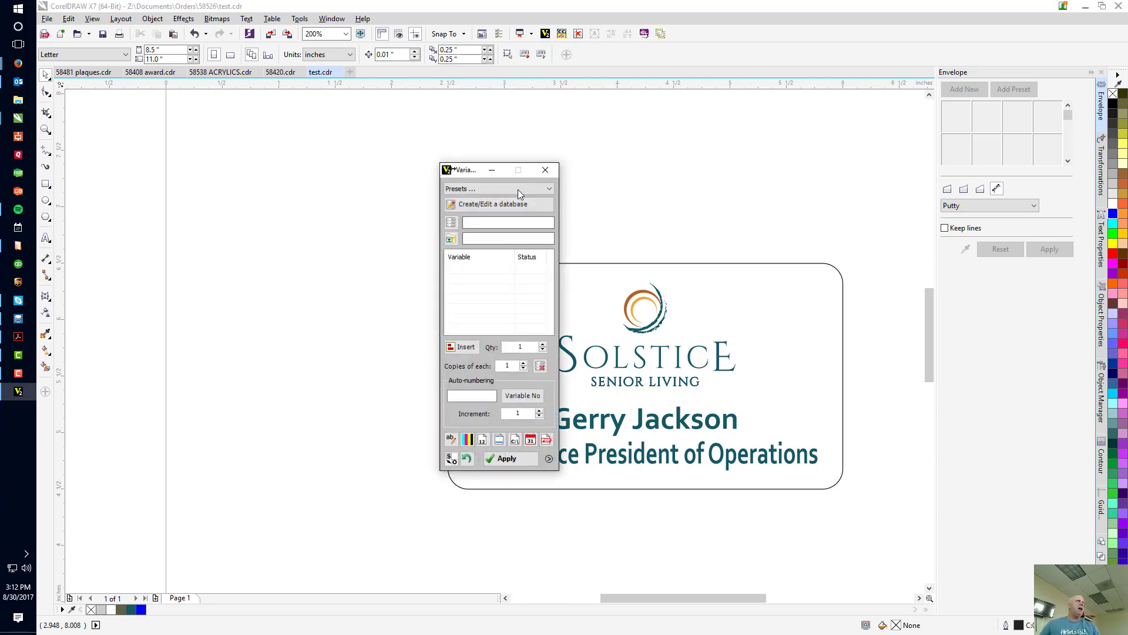
pyautogui.moveTo(471, 173); pyautogui.dragTo(349, 159)
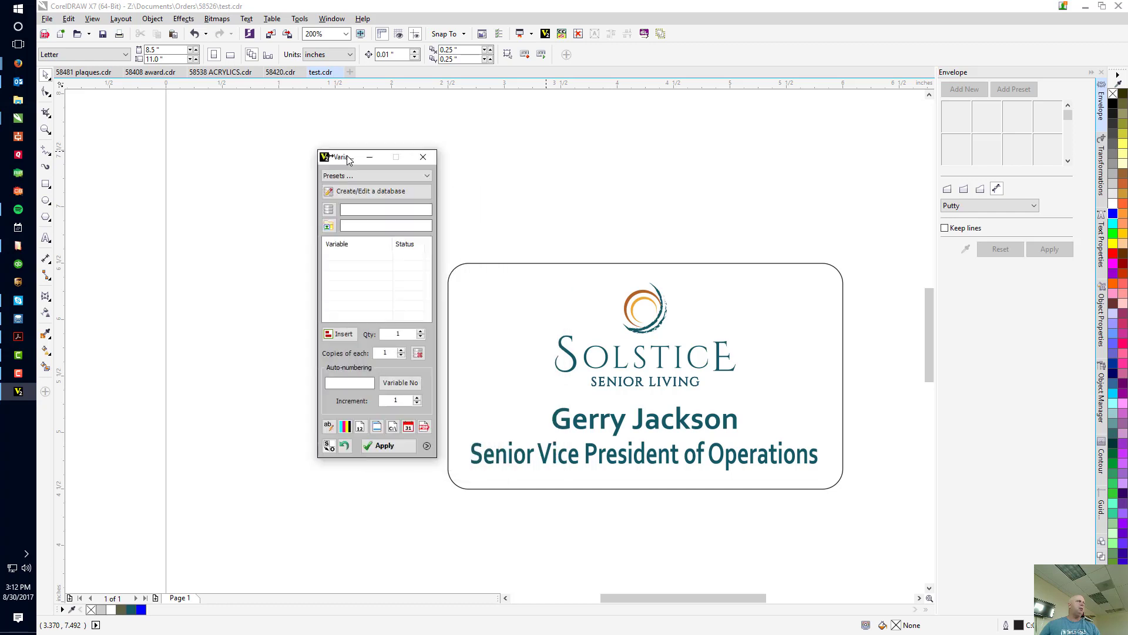